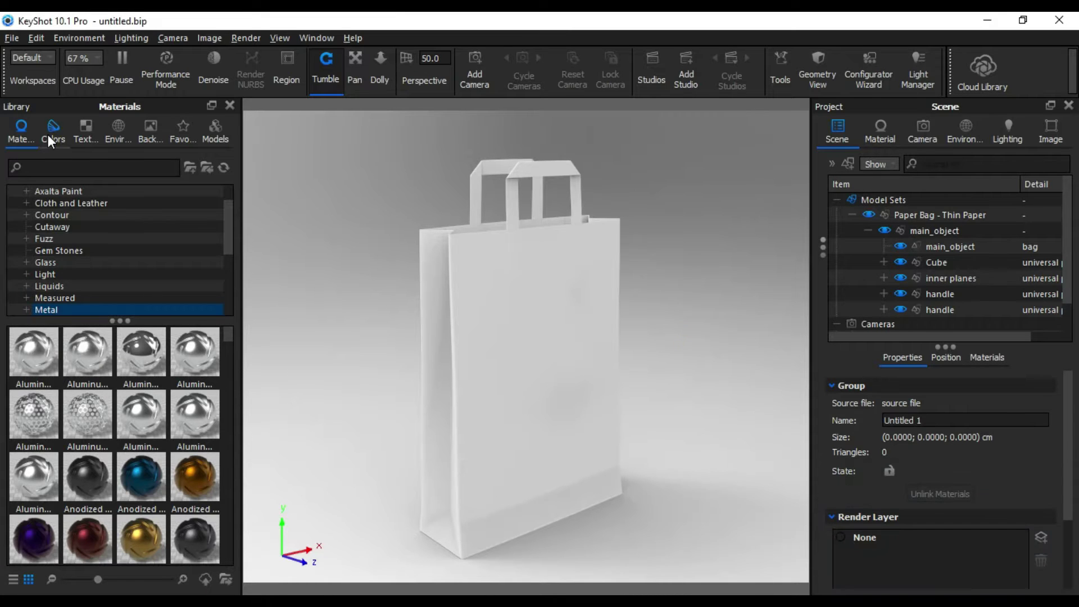
Search the Materials library for matte materials.
click(53, 129)
click(22, 129)
right_click(26, 130)
click(90, 168)
text(paper)
key(ctrl+a)
text(mate)
key(BackSpace)
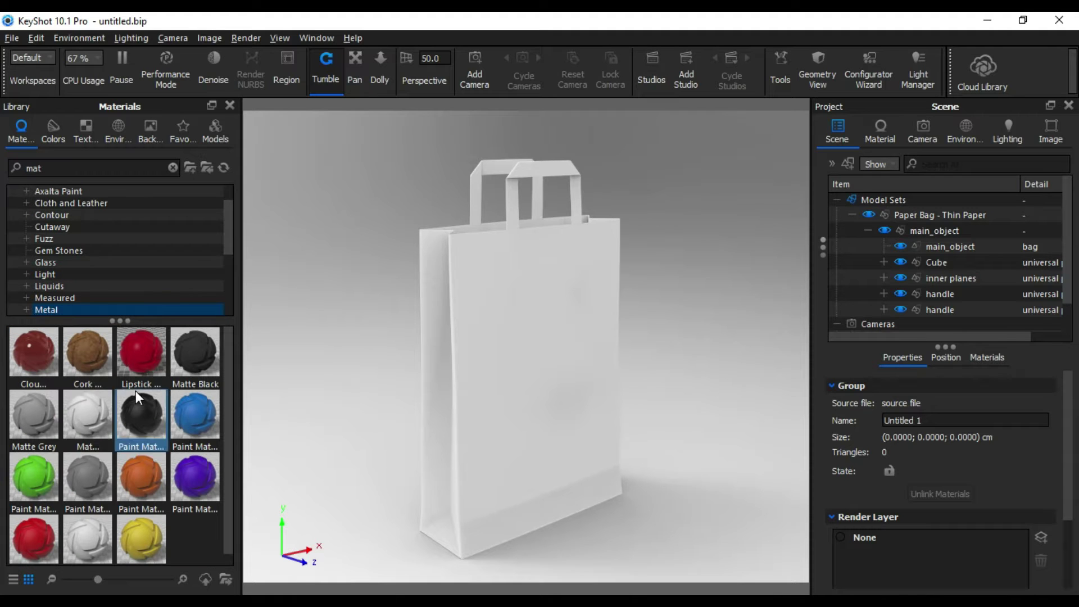
Apply Matte White to main_object, Cube and the inner planes.
drag(87, 416, 950, 246)
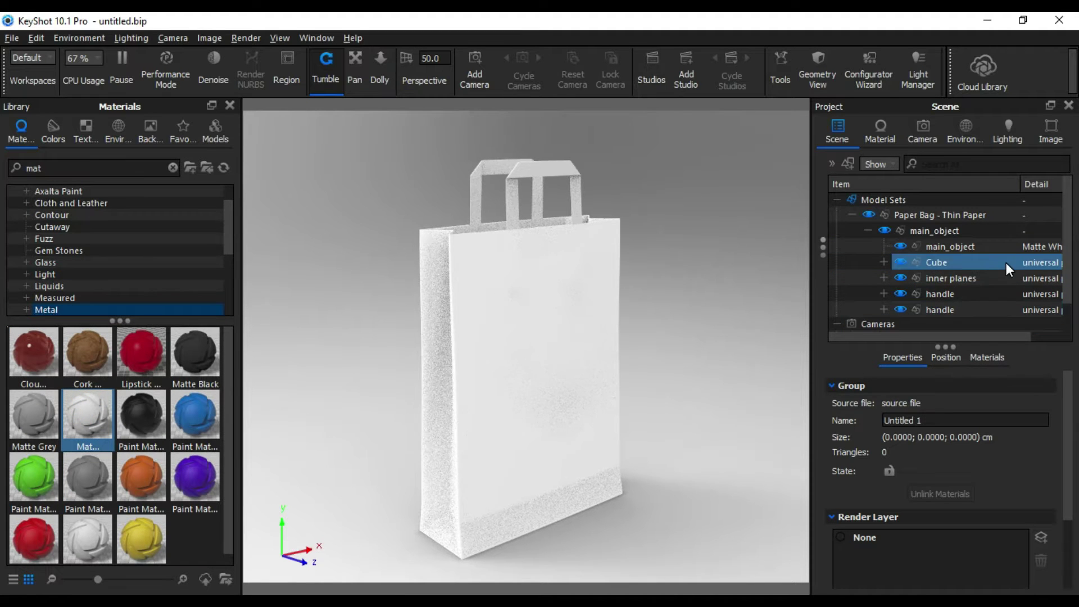
click(1006, 262)
ctrl+click(998, 294)
click(1000, 246)
shift+click(1002, 277)
drag(90, 410, 893, 275)
Apply Matte White to both handle parts of the bag.
click(1023, 294)
ctrl+click(1024, 310)
drag(77, 422, 944, 302)
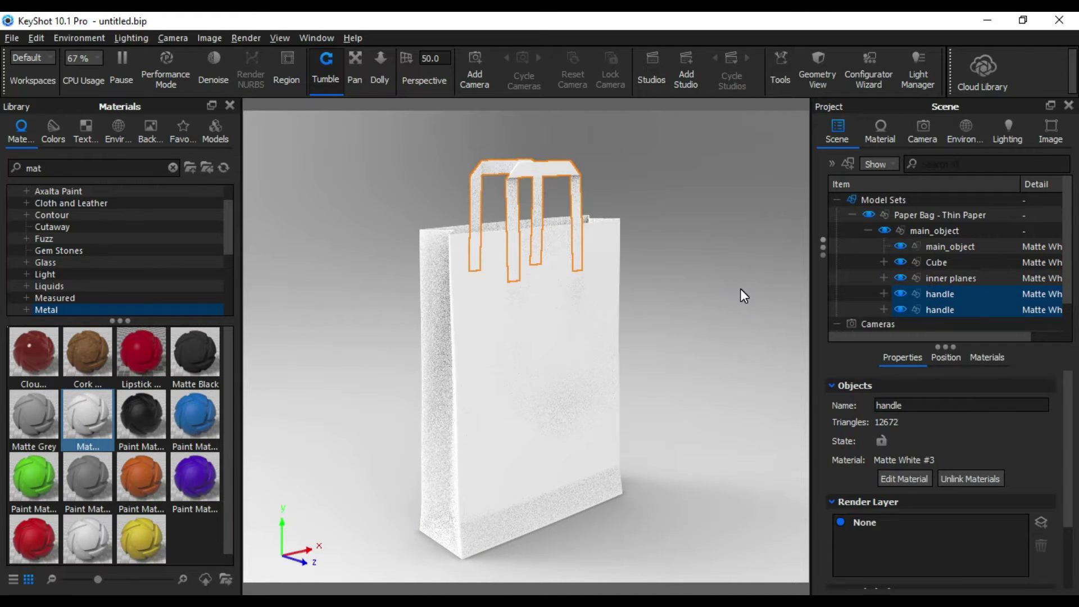
click(665, 452)
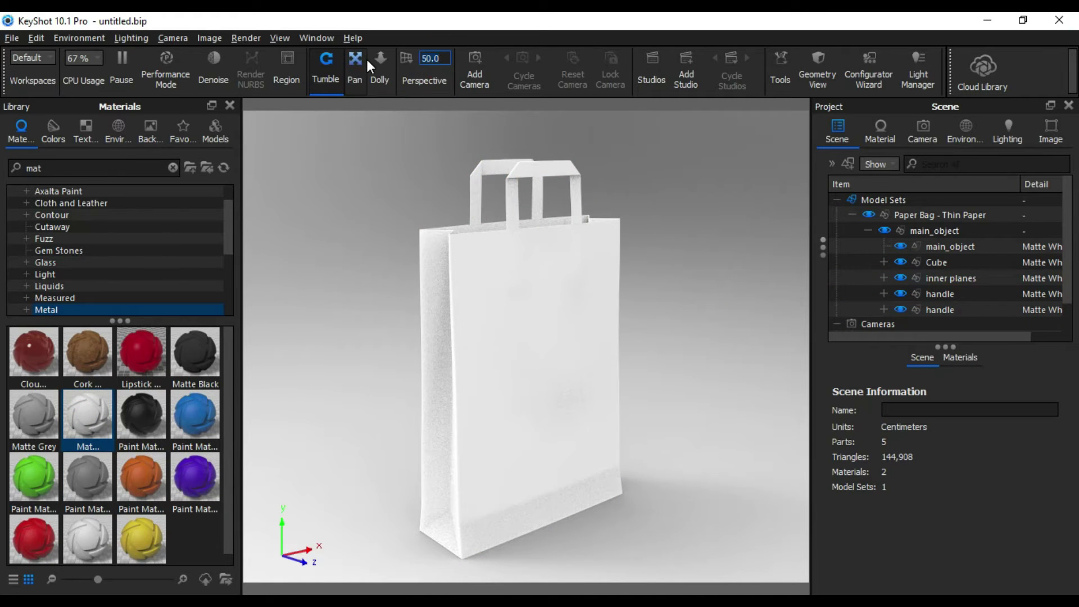
Set focal length to 85, drop a Backplates-library image behind the bag, and orbit the camera.
text(85)
key(Return)
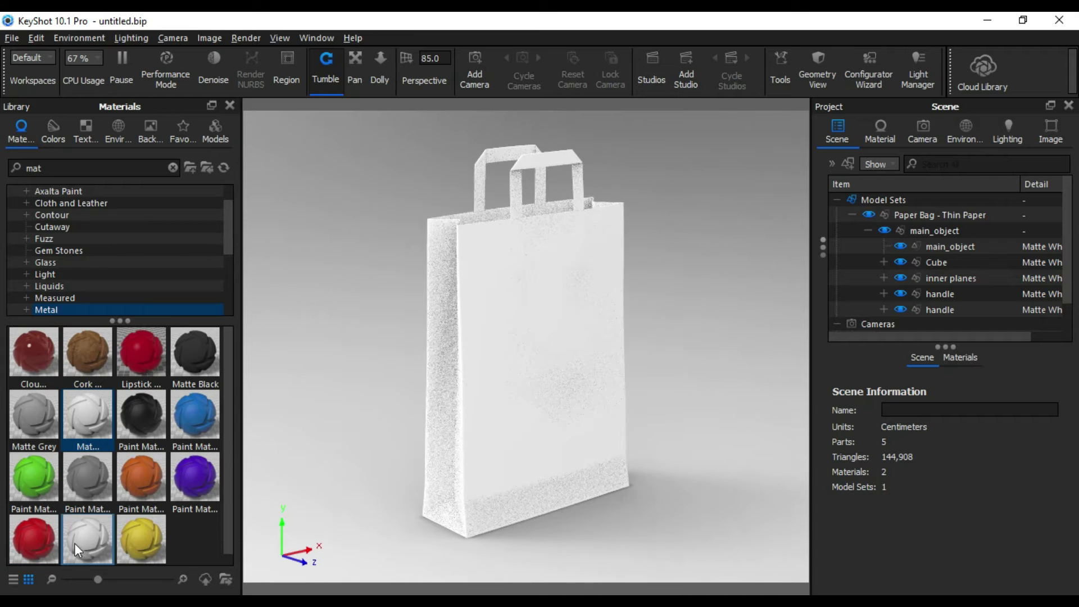
click(150, 132)
drag(112, 541, 555, 210)
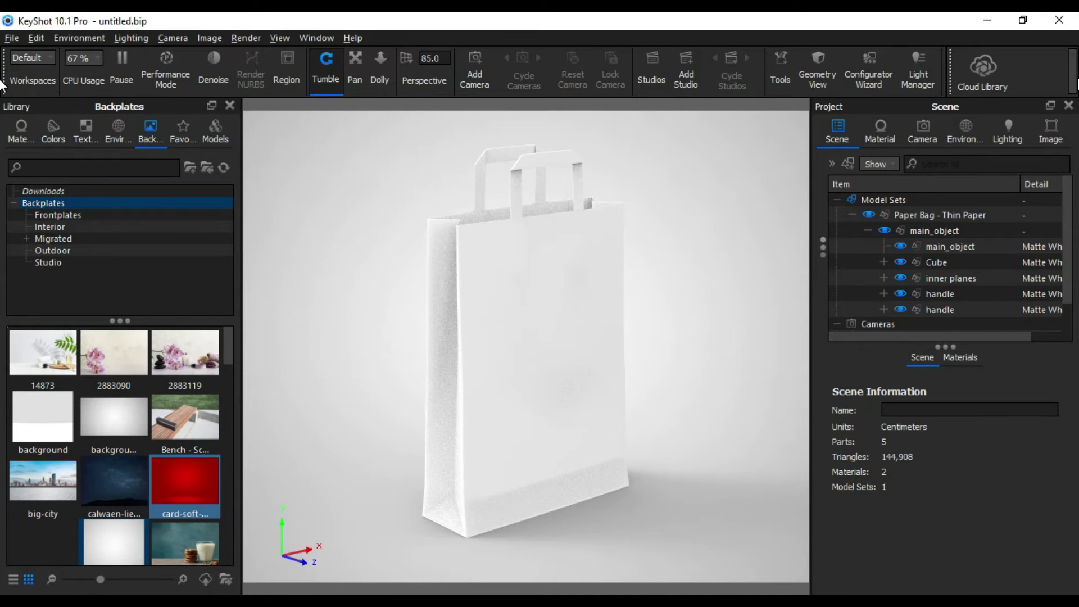
drag(754, 366, 676, 380)
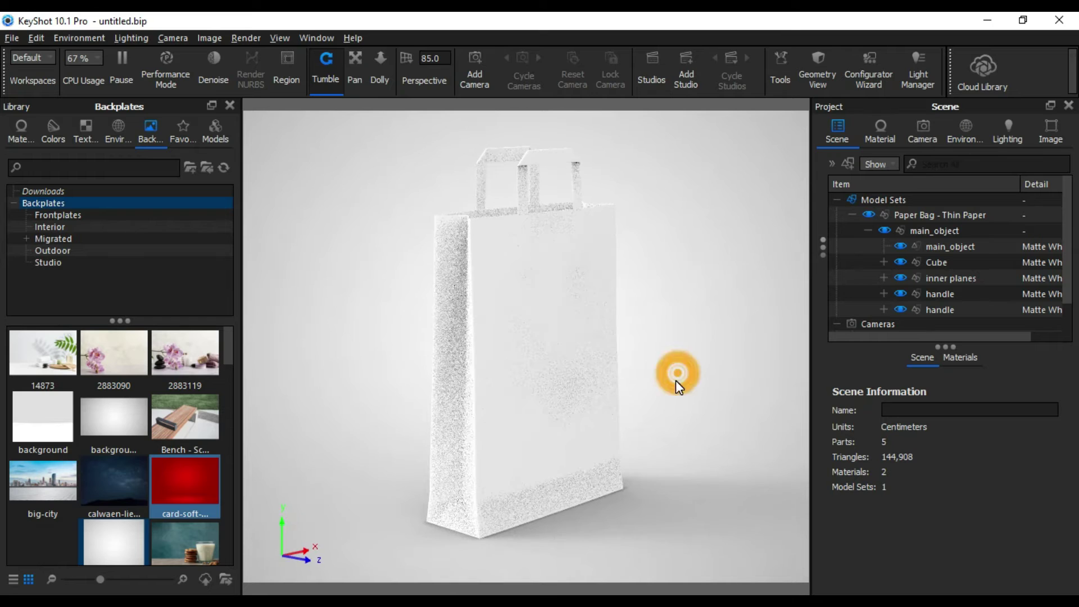
key(h)
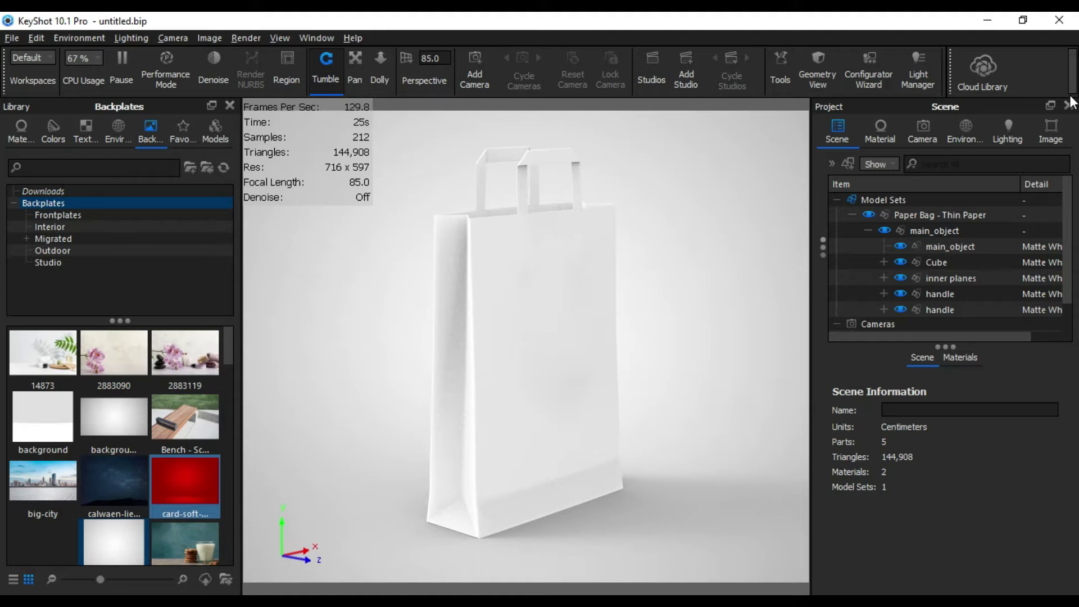
Enable the Clown pass, set Samples to 800, and start the 4000×3335 PSD render.
click(1072, 72)
click(1039, 164)
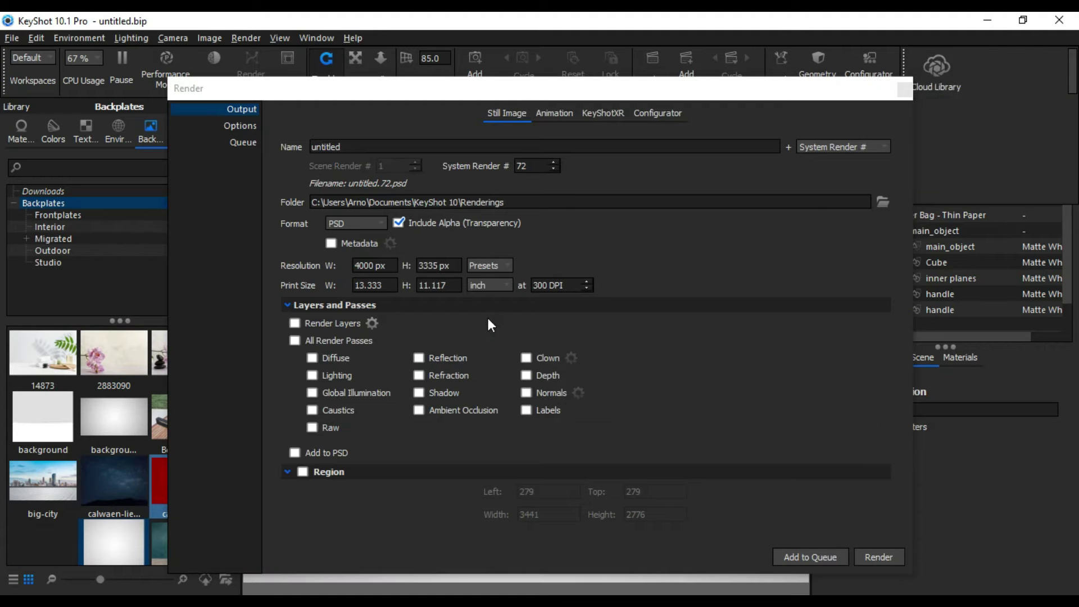
click(526, 358)
drag(246, 88, 390, 86)
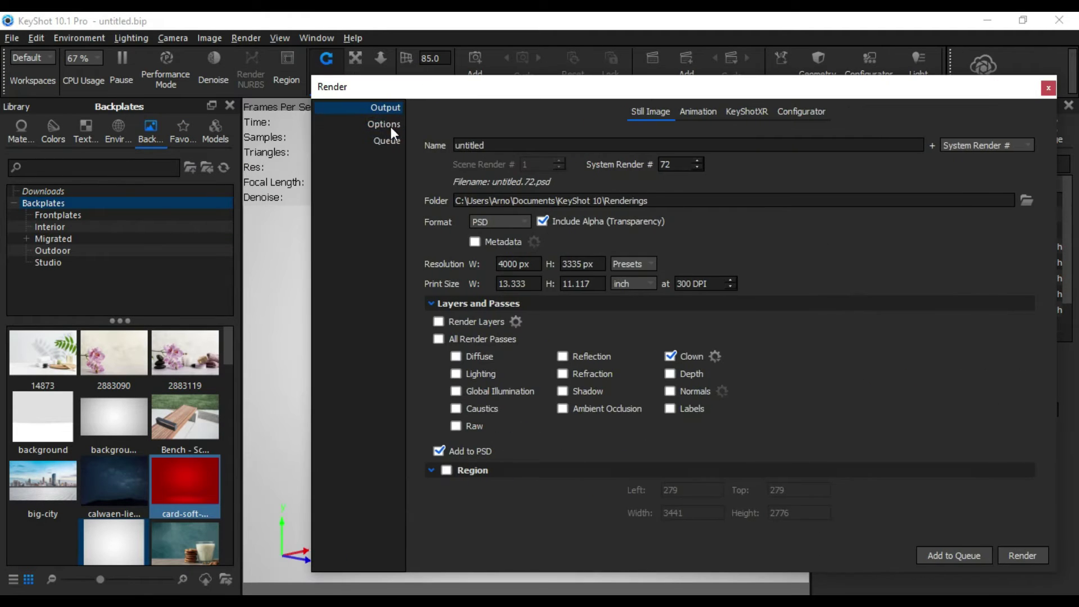
click(383, 125)
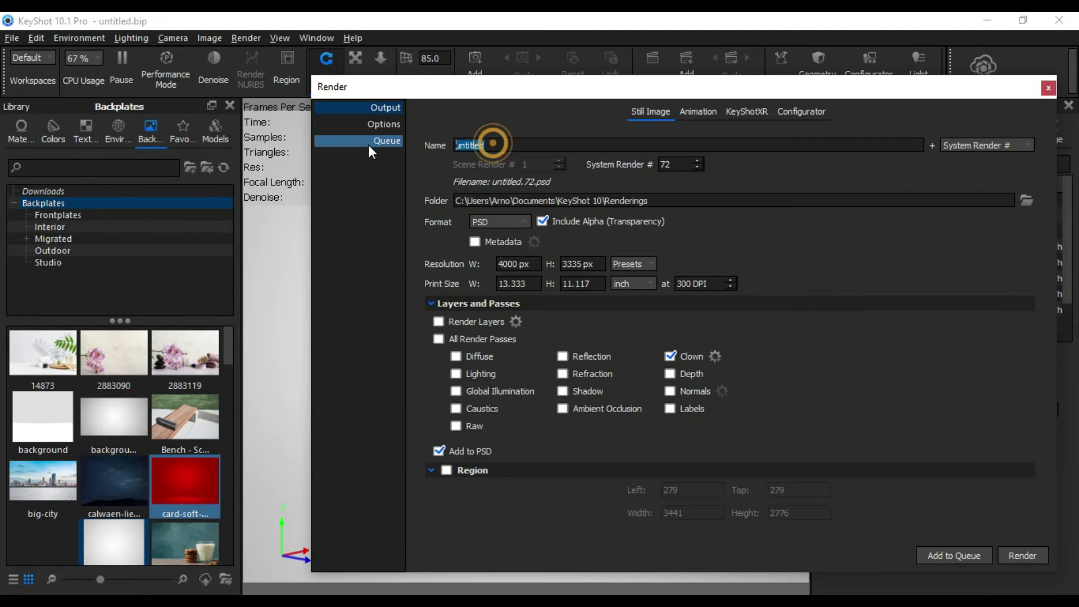
double_click(995, 219)
right_click(855, 221)
key(Escape)
text(800)
click(1012, 557)
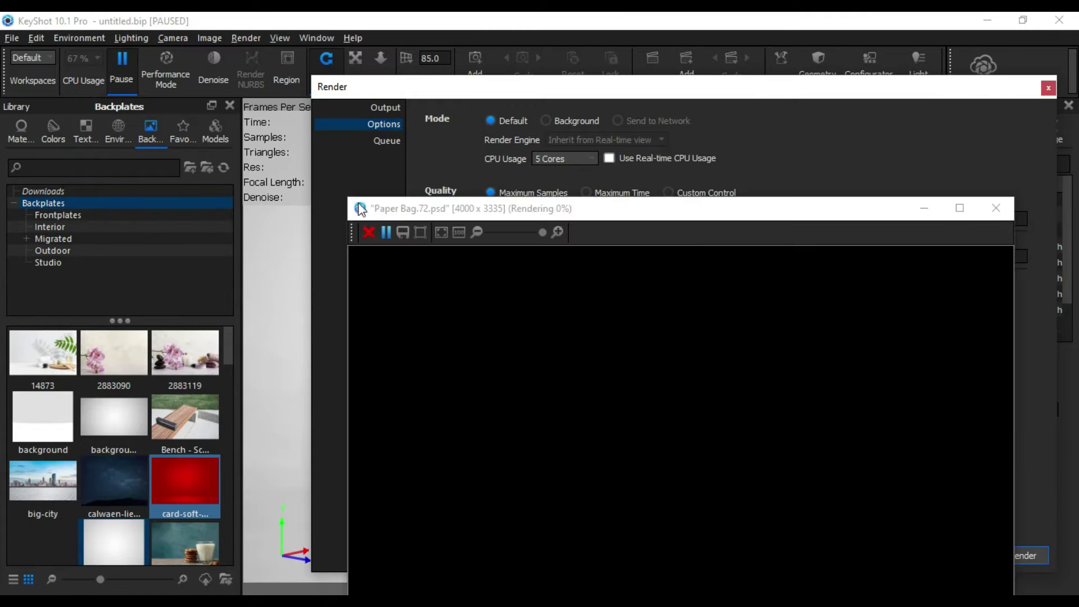
drag(815, 413, 961, 416)
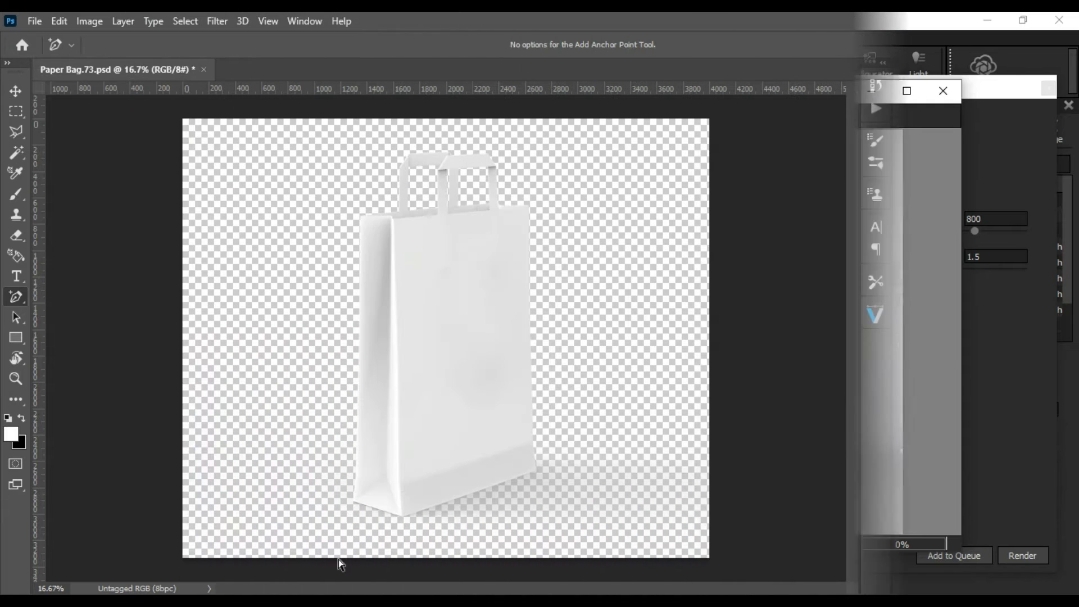
Draw a rectangle from the bag front's top-left corner to its bottom-right corner.
click(16, 337)
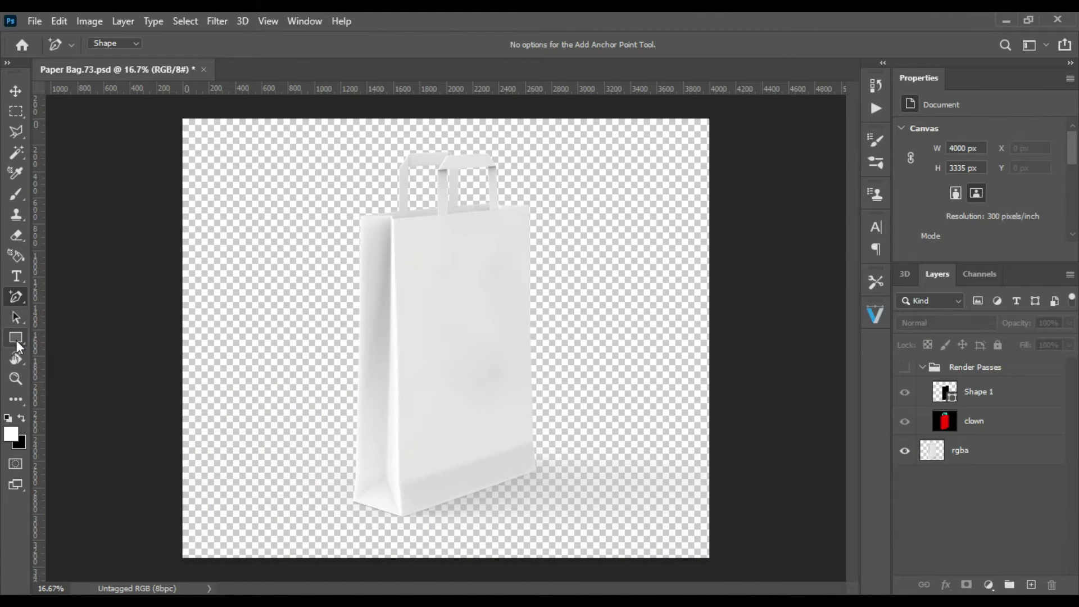
click(97, 337)
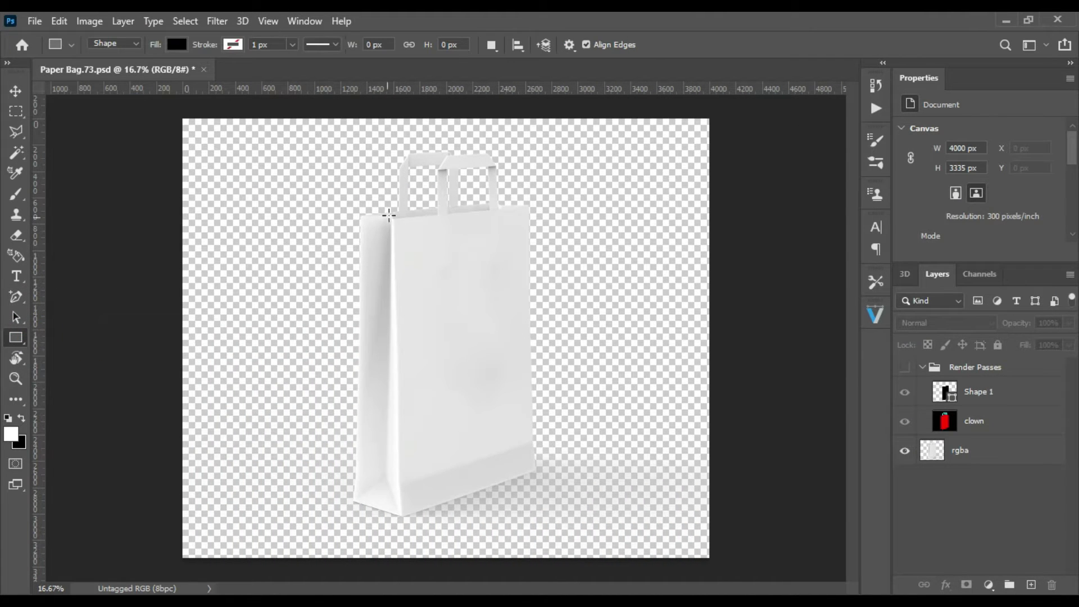
drag(391, 212, 571, 456)
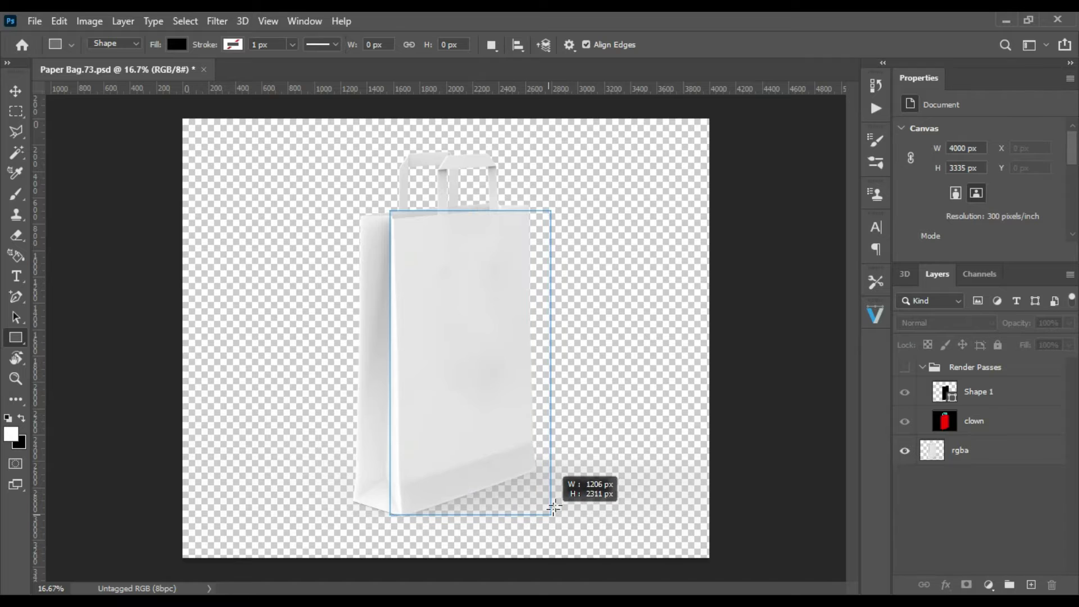
drag(570, 456, 578, 471)
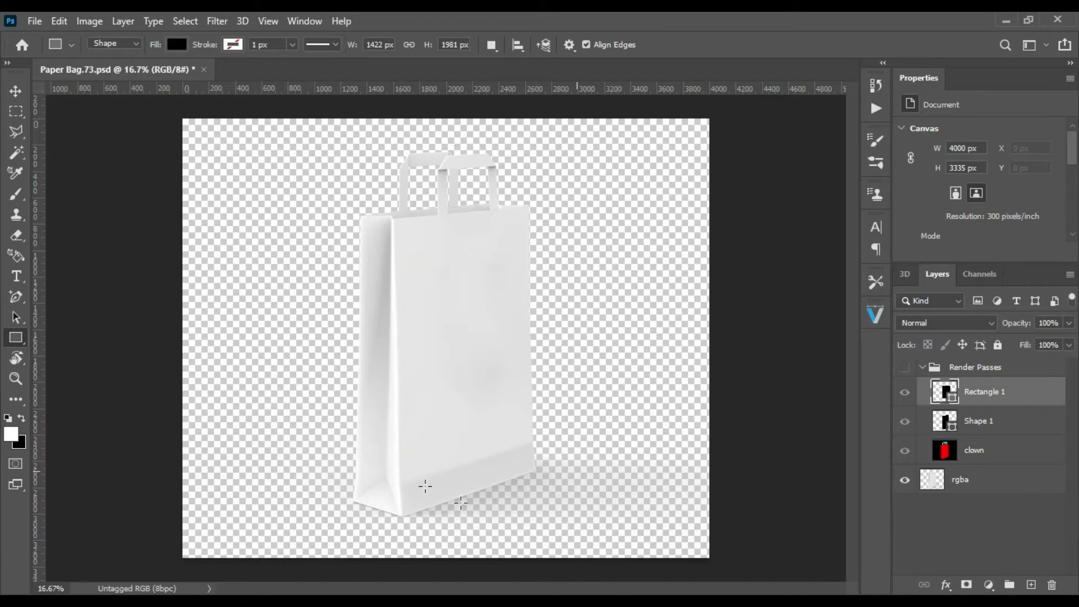
Move Rectangle 1 just above rgba, fill it blue, and try lowering its opacity.
click(937, 399)
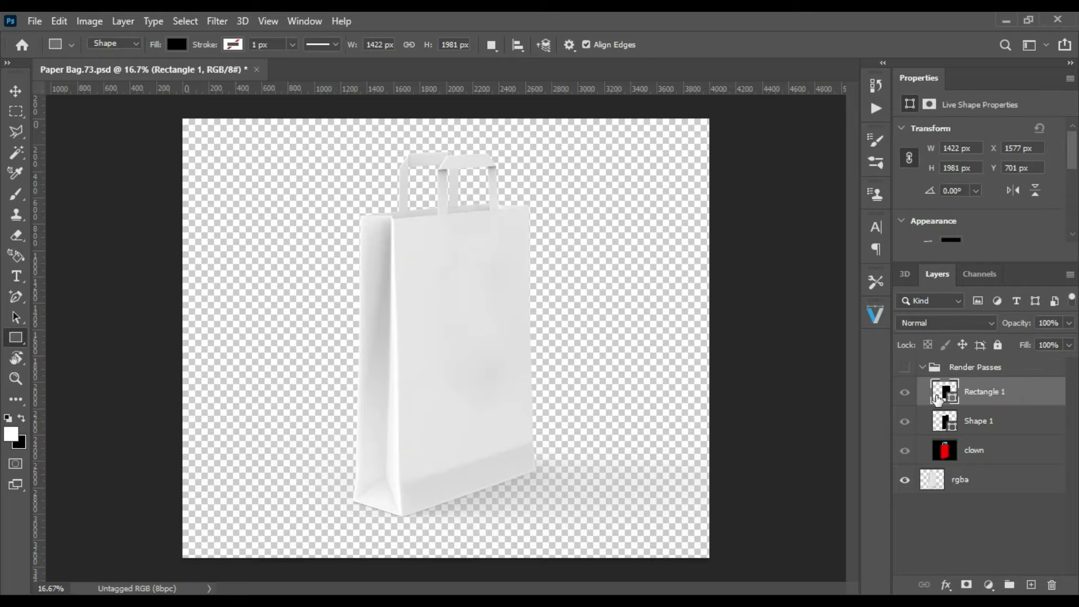
drag(1034, 404, 1015, 470)
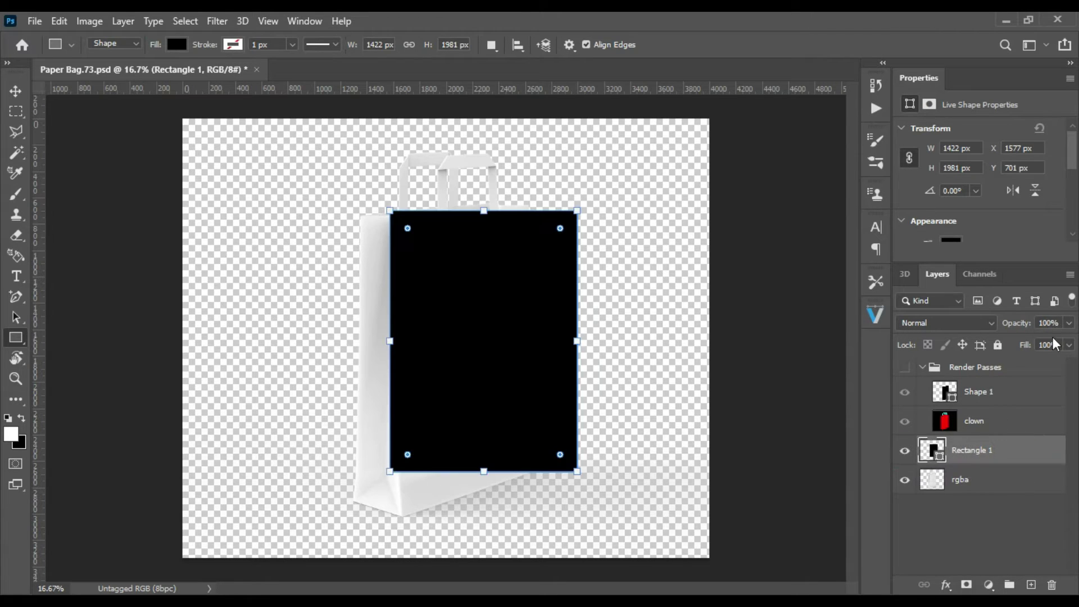
click(951, 241)
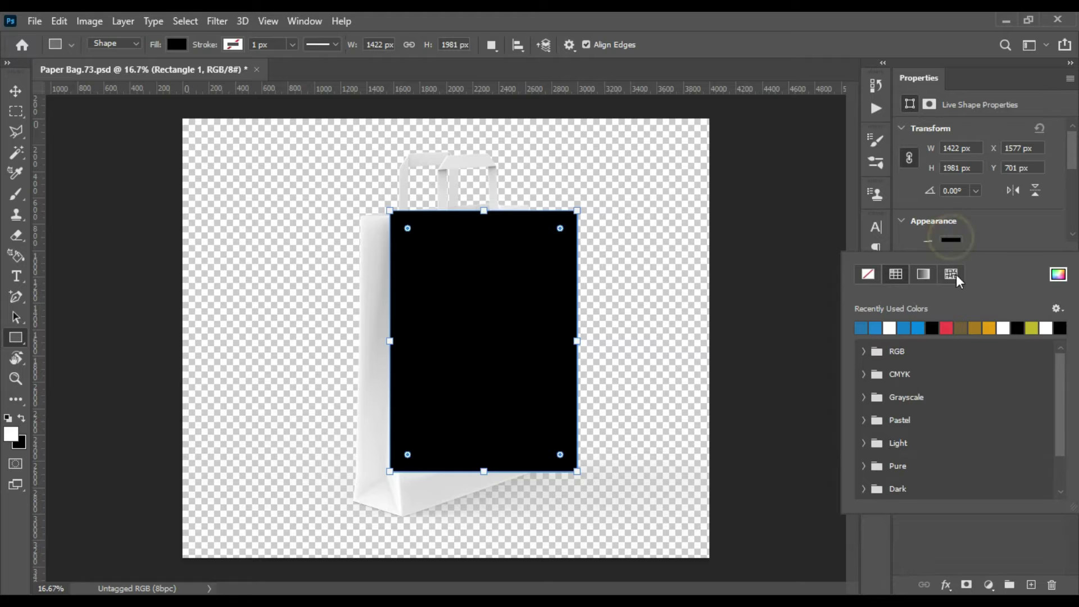
click(947, 326)
click(1009, 229)
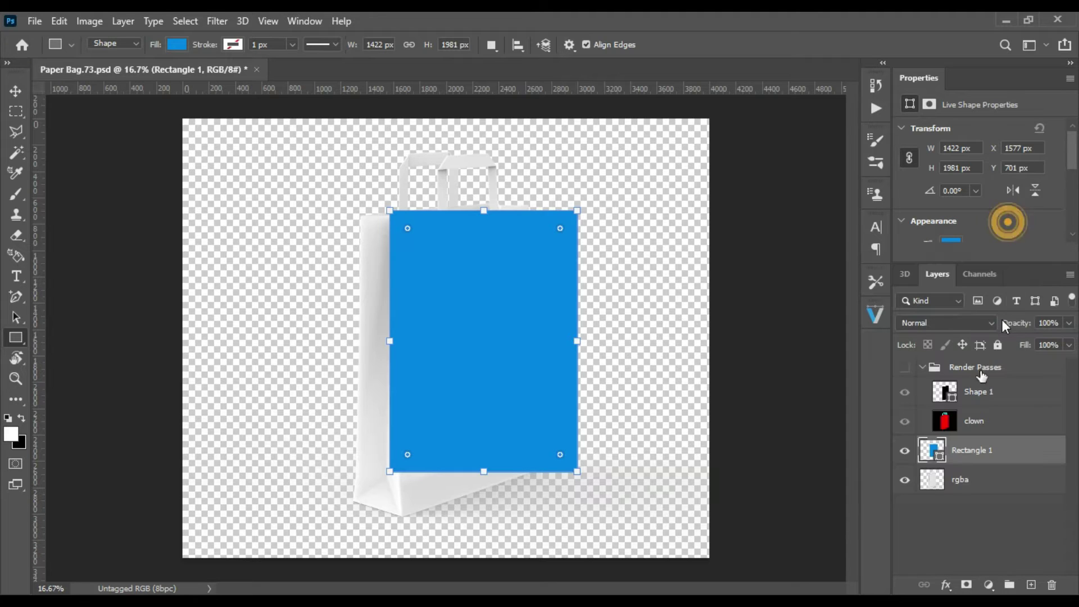
click(1068, 323)
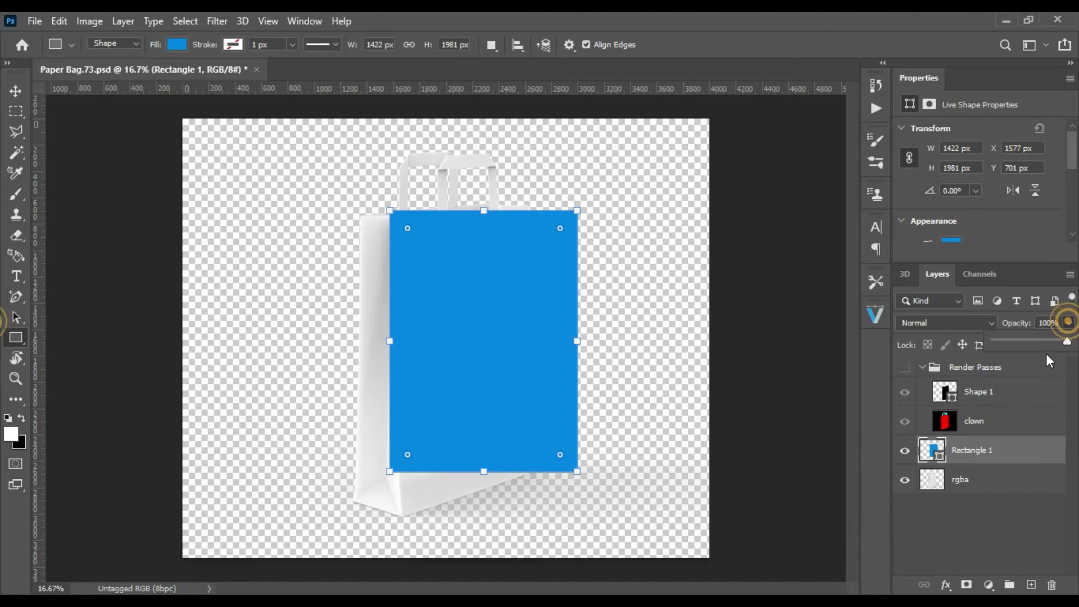
drag(1068, 341, 1021, 341)
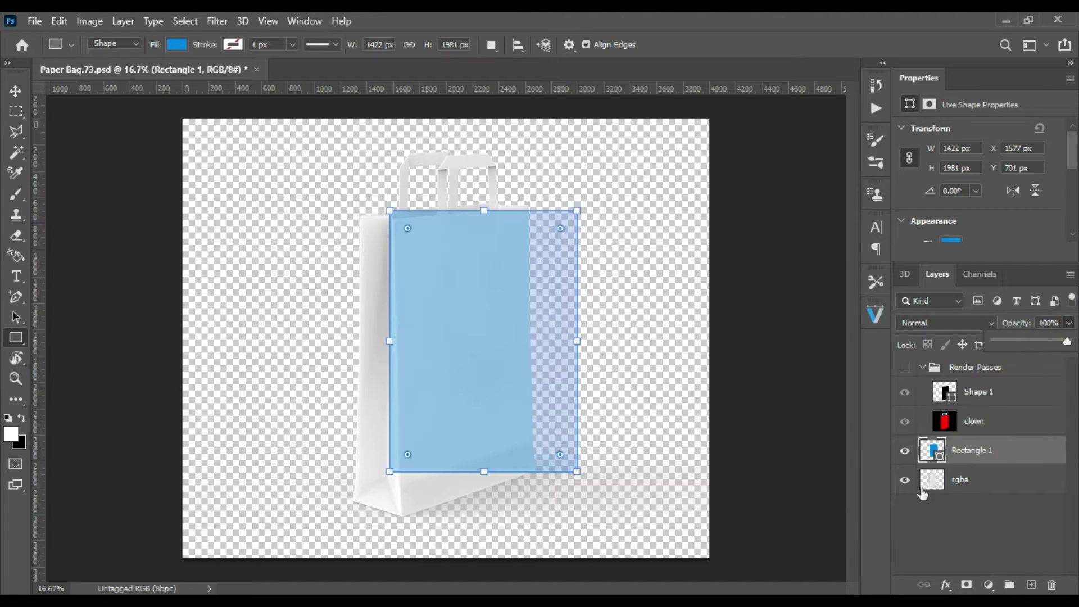
Convert Rectangle 1 to a smart object and lower its opacity to about 40%.
key(e)
right_click(992, 459)
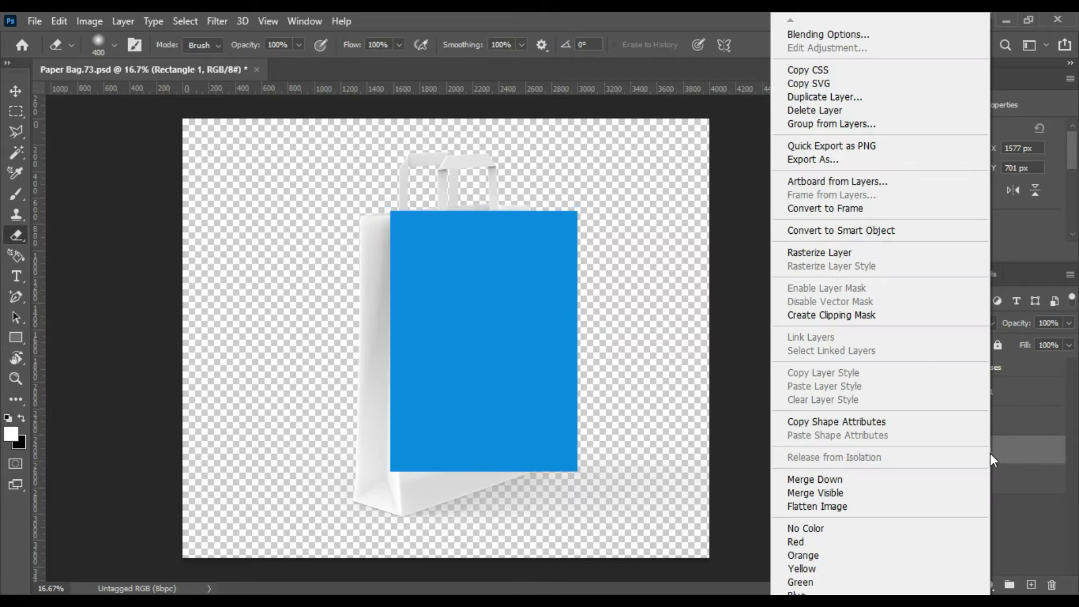
click(899, 232)
click(1069, 322)
drag(1070, 340, 1028, 344)
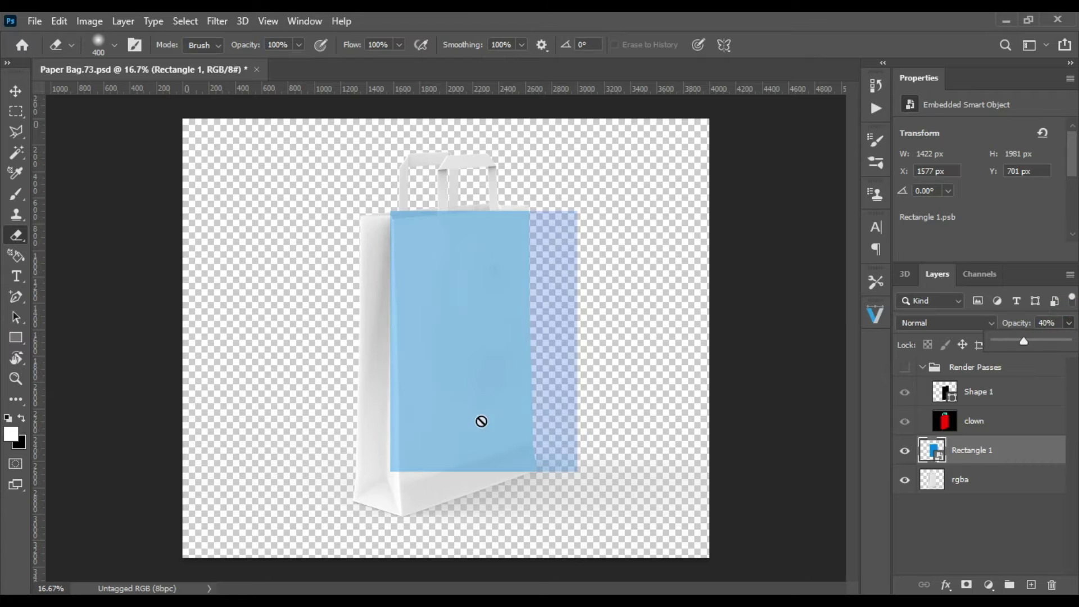
Distort the rectangle's four corners to match the bag front's perspective.
key(ctrl+t)
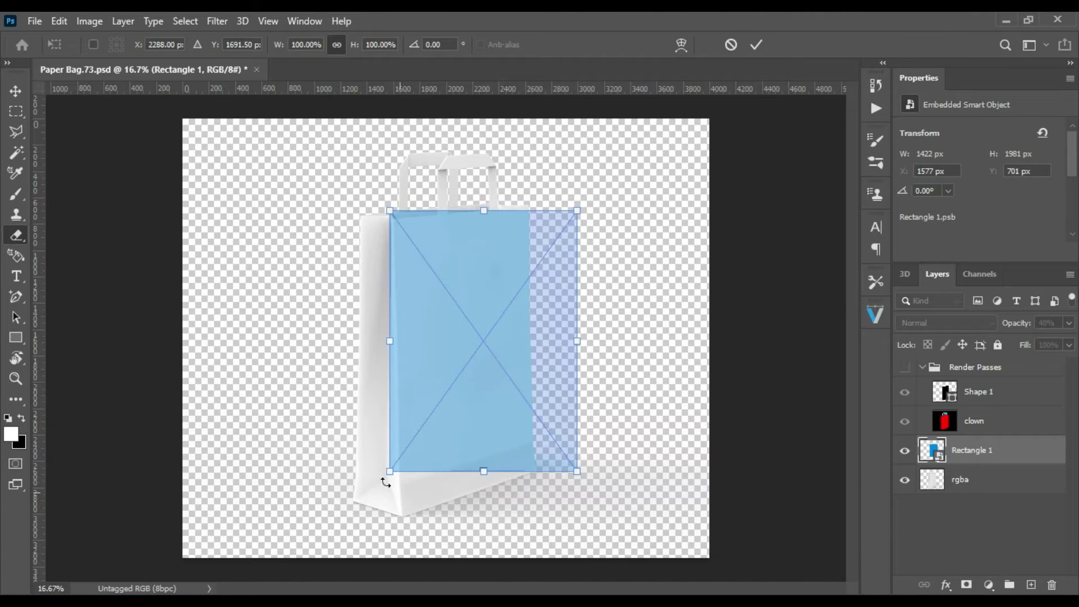
drag(394, 466, 398, 524)
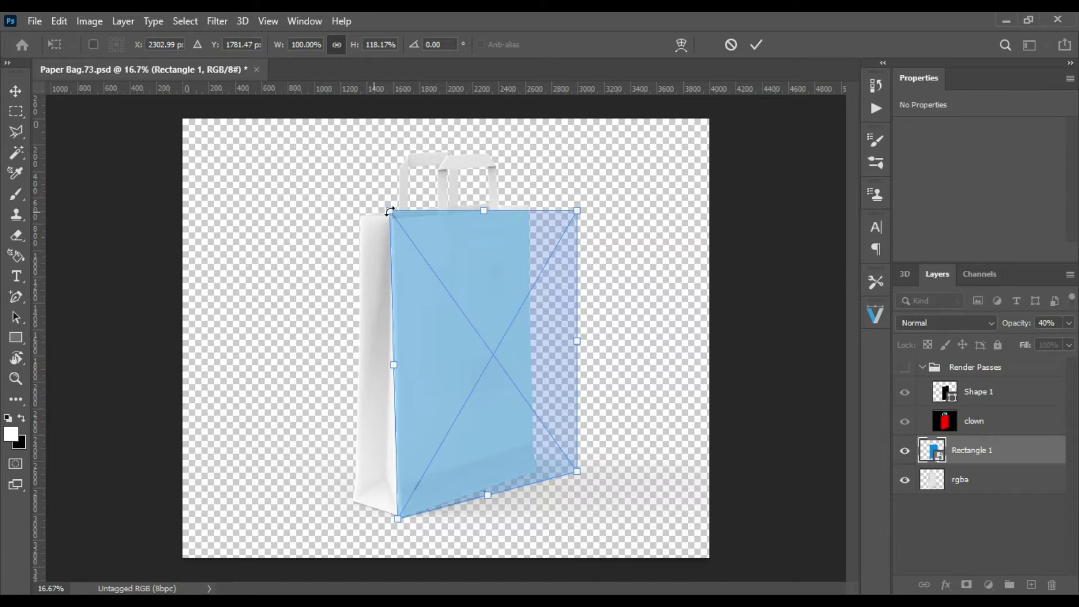
drag(390, 215, 388, 218)
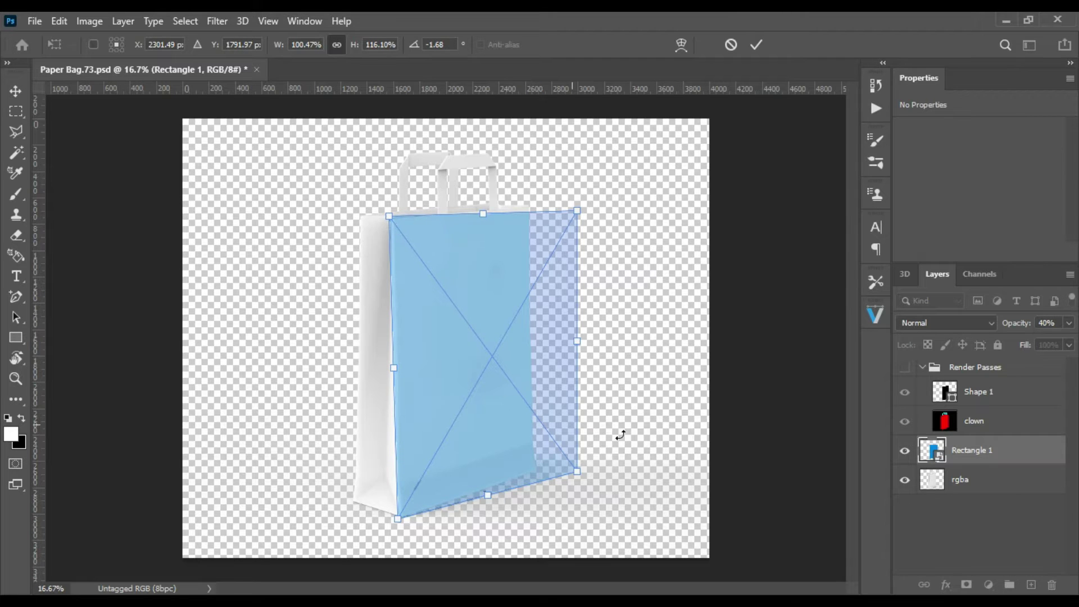
drag(577, 472, 540, 476)
drag(577, 213, 531, 205)
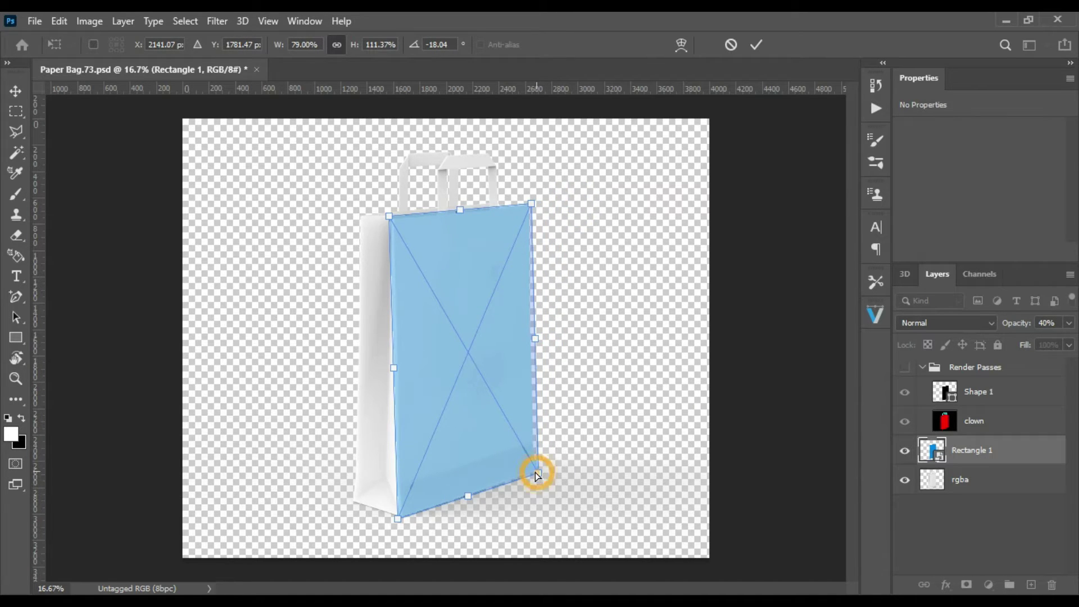
Return Rectangle 1 to 100% opacity and commit the transform.
click(1069, 322)
drag(1025, 341, 706, 412)
drag(995, 341, 1070, 342)
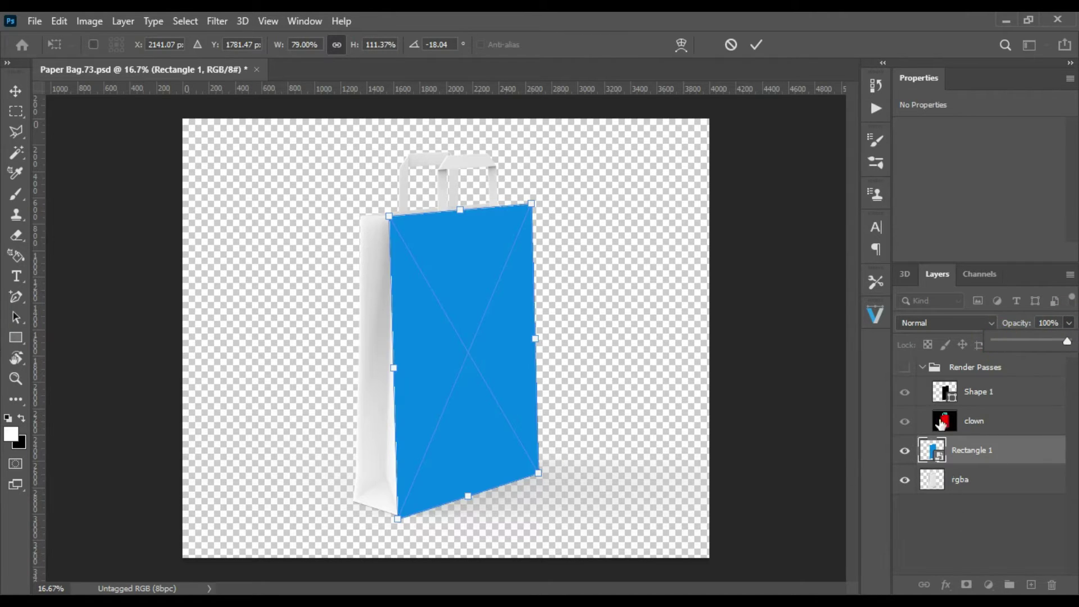
click(756, 46)
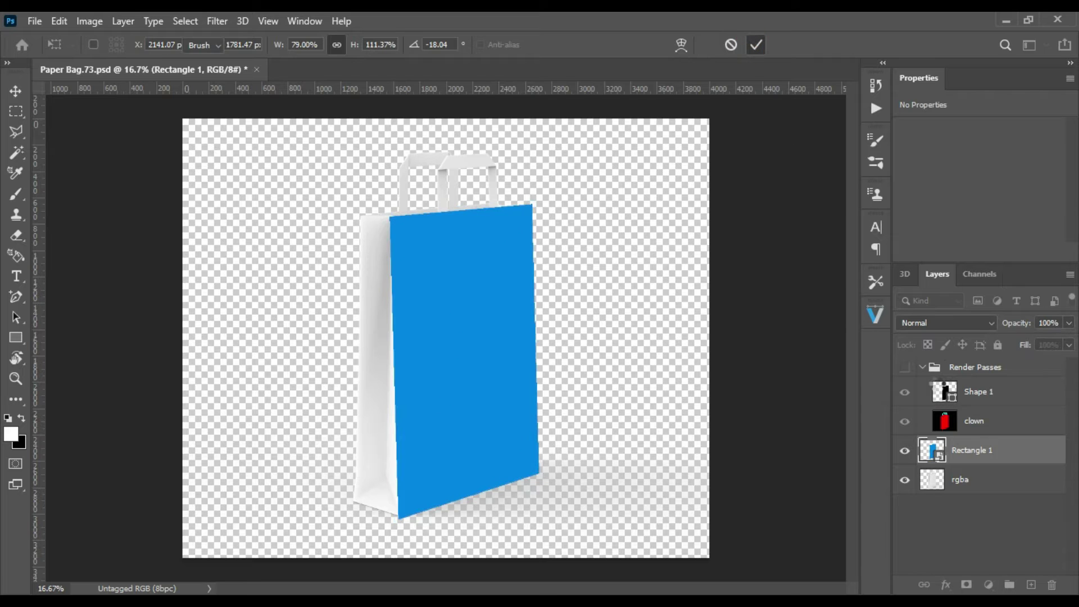
key(e)
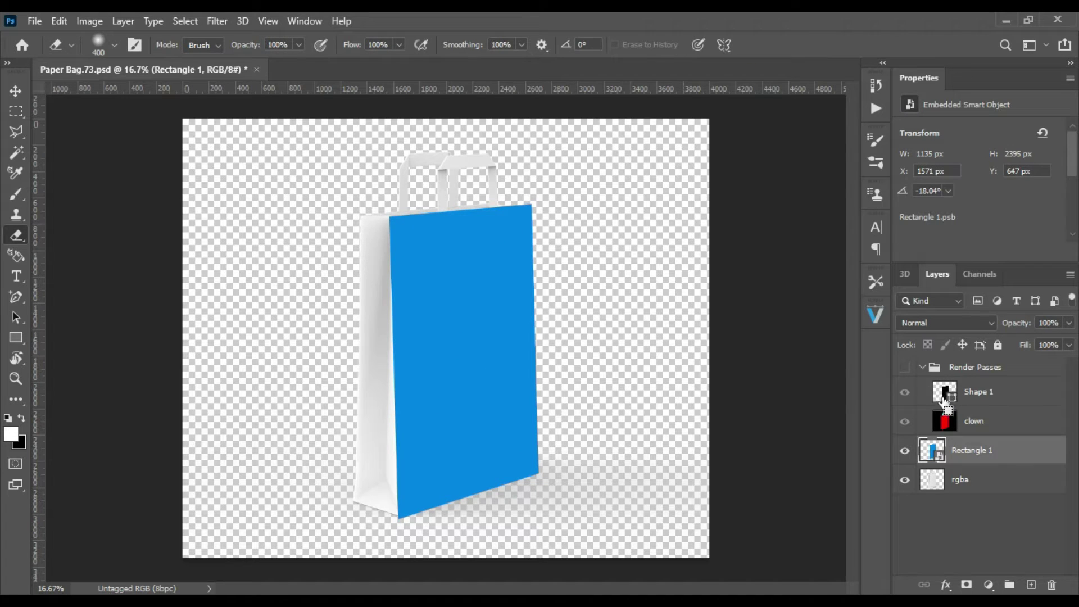
Load Rectangle 1's shape as a selection and add it as a layer mask.
ctrl+click(944, 453)
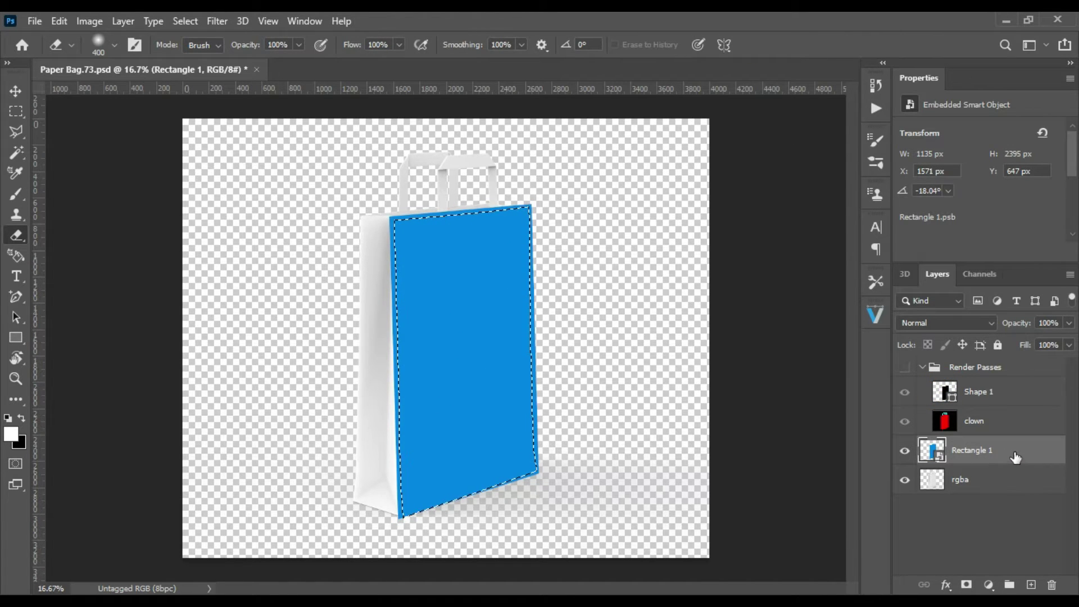
click(966, 584)
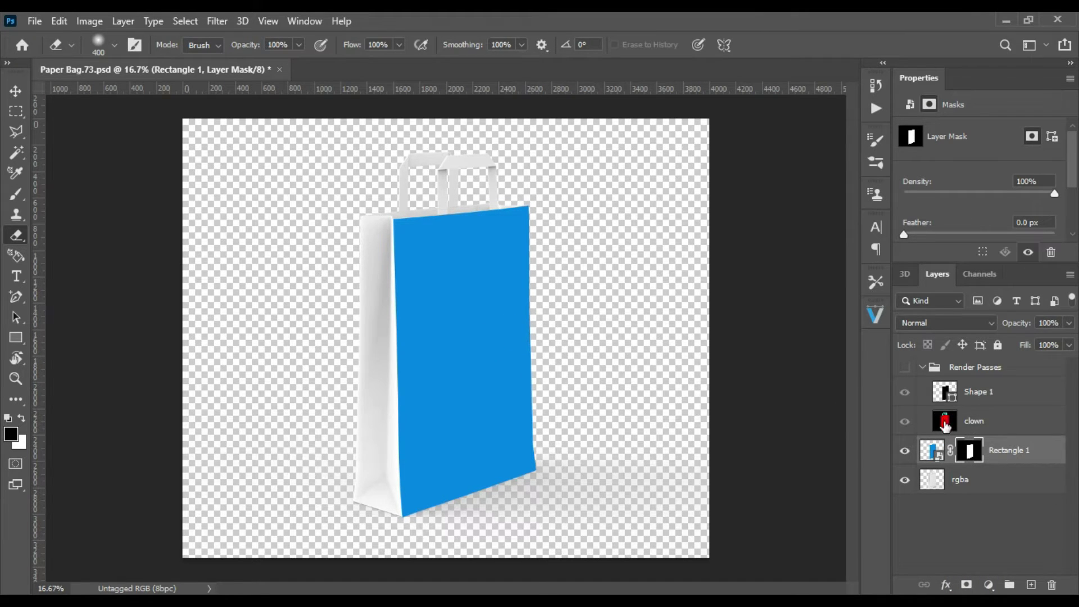
Magic-wand the red bag body on the clown pass and add a Solid Color fill layer.
click(17, 153)
click(904, 367)
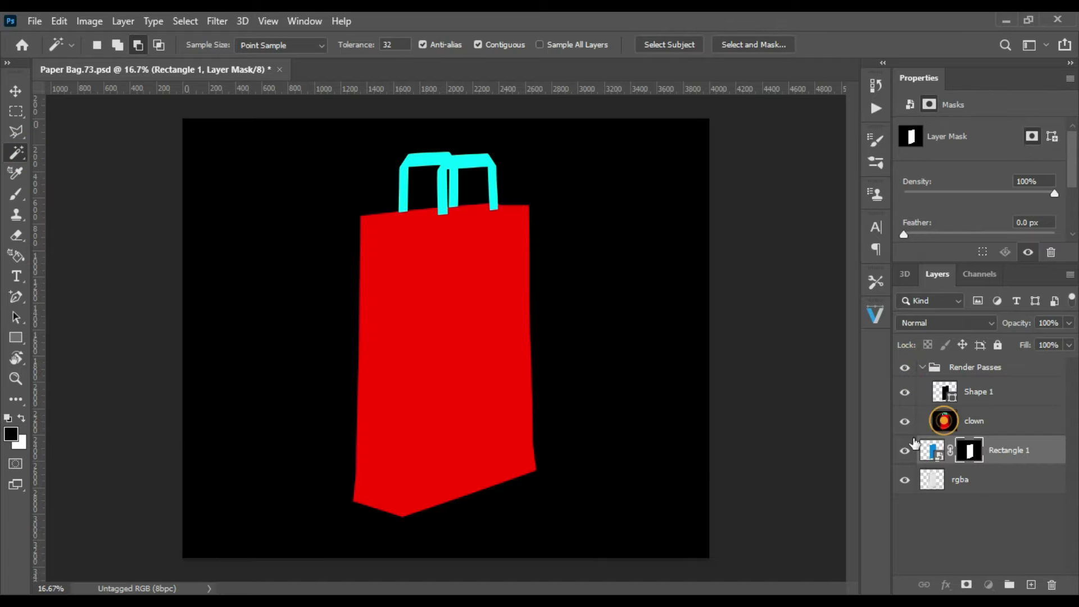
click(945, 425)
click(495, 241)
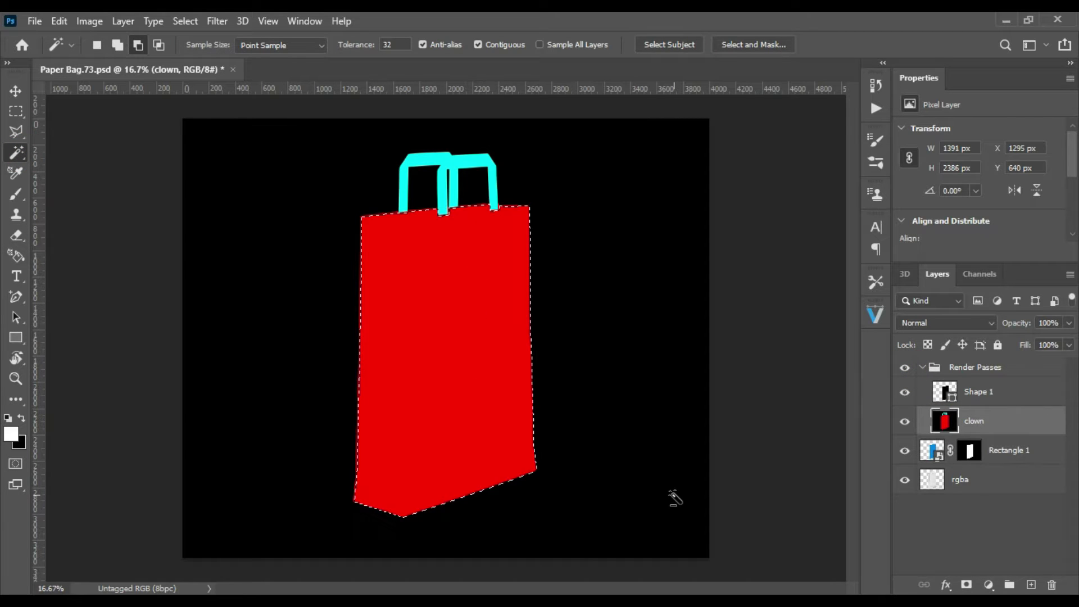
click(1047, 444)
click(991, 585)
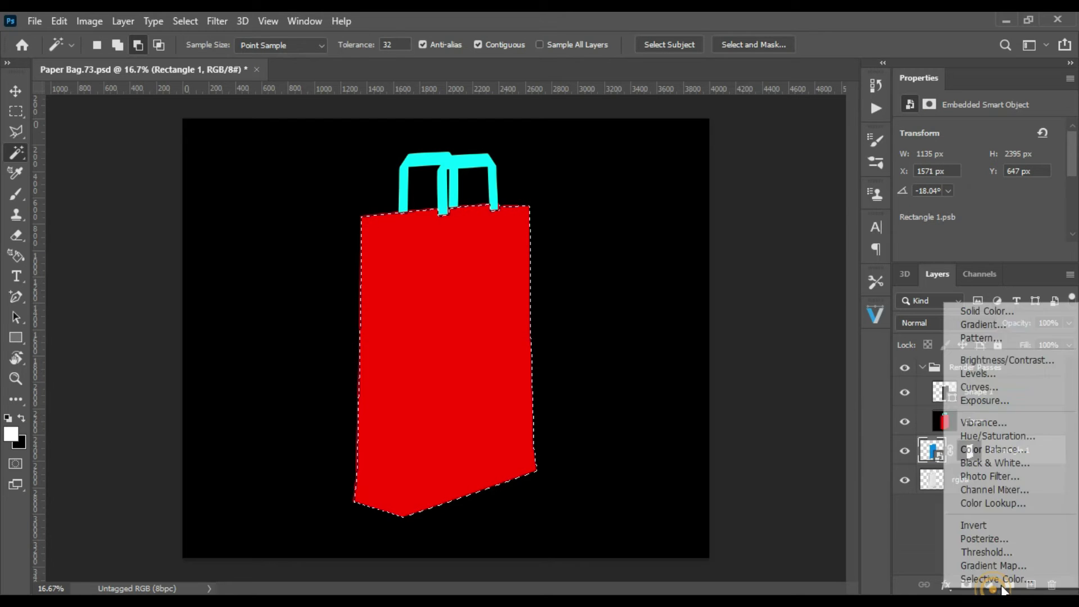
click(997, 312)
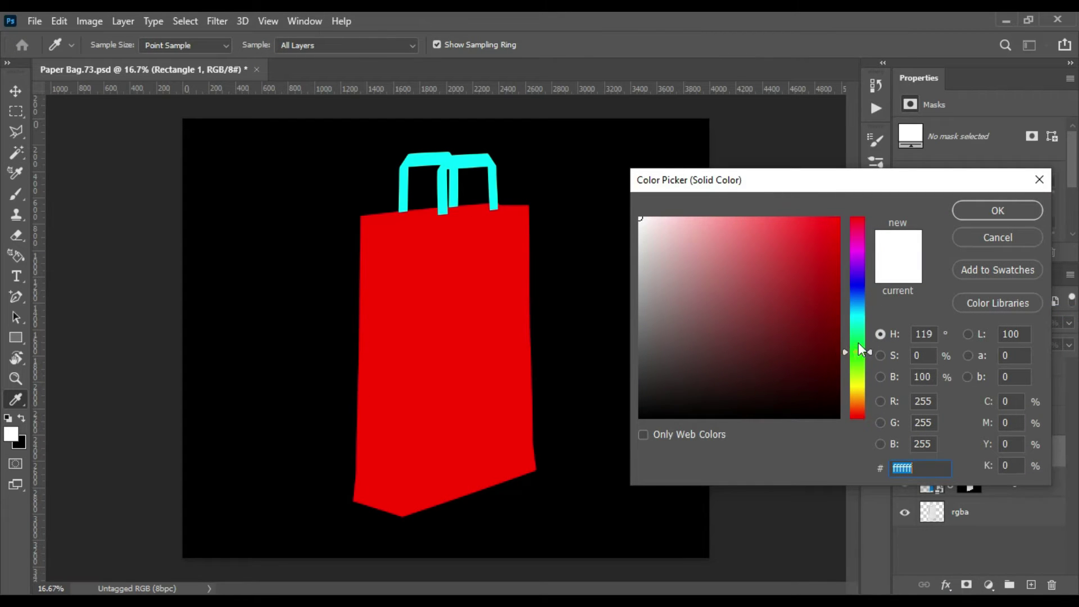
Set Color Fill 1 to a dark green for the bag body.
click(997, 210)
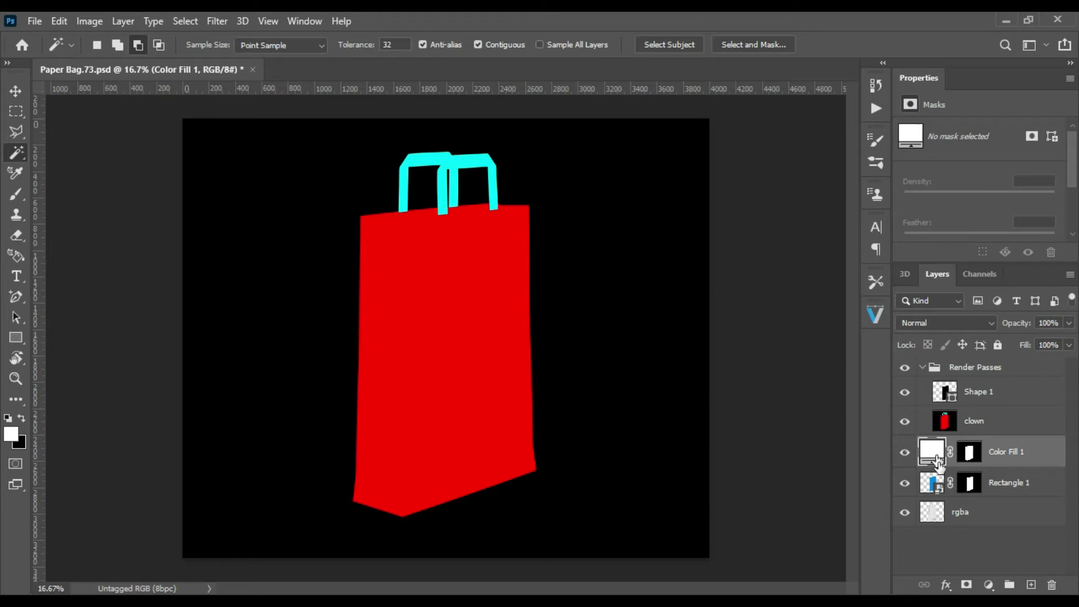
double_click(940, 458)
click(792, 341)
drag(762, 281, 800, 285)
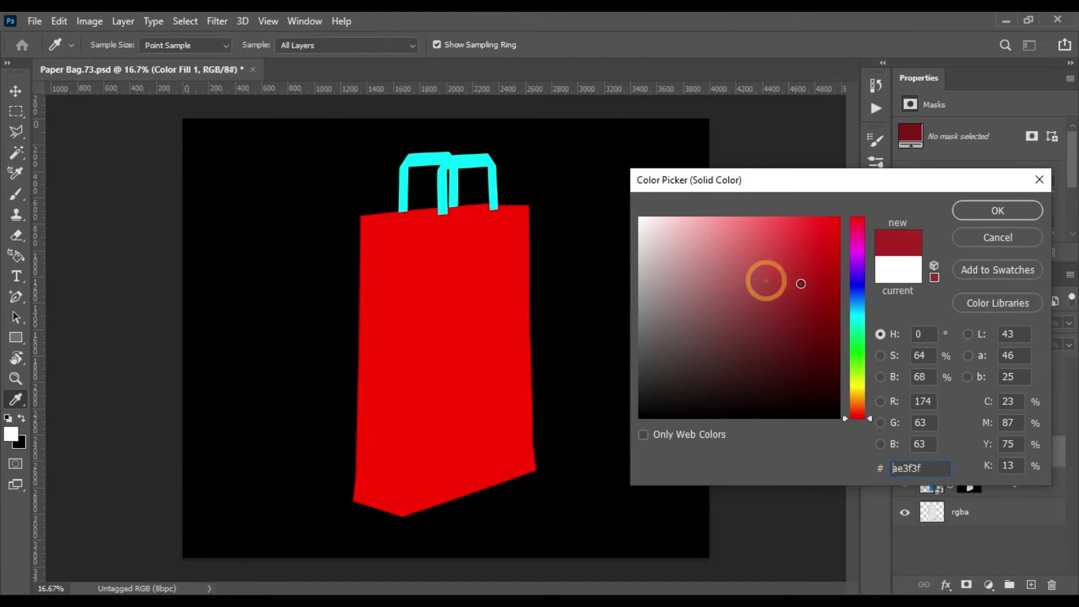
drag(857, 394, 858, 349)
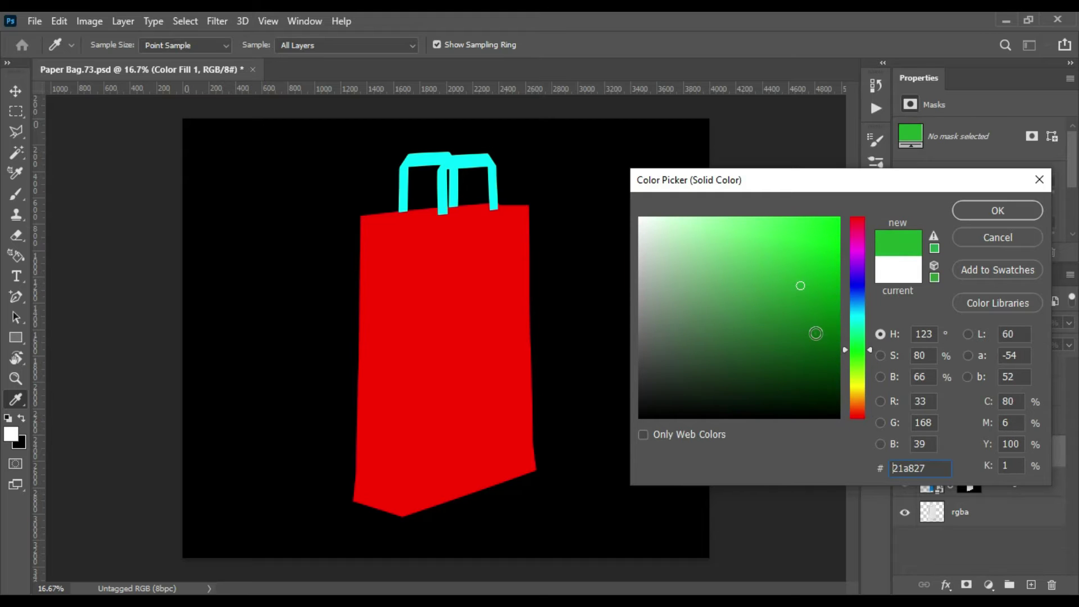
click(815, 333)
click(997, 210)
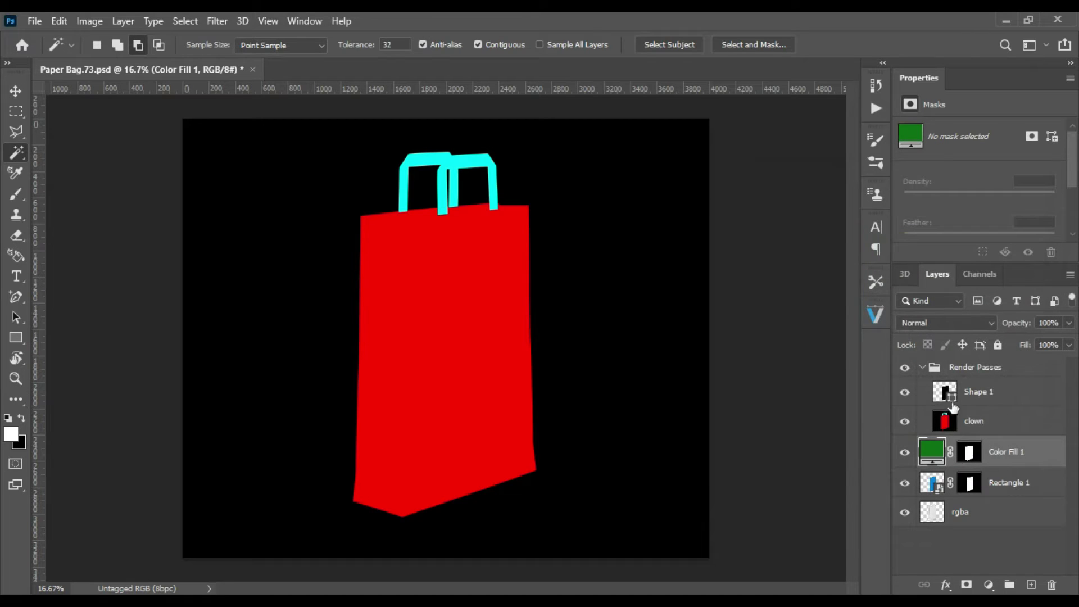
Fill the cyan handle area purple, hide Render Passes, and move Rectangle 1 above the fills.
click(950, 421)
click(448, 212)
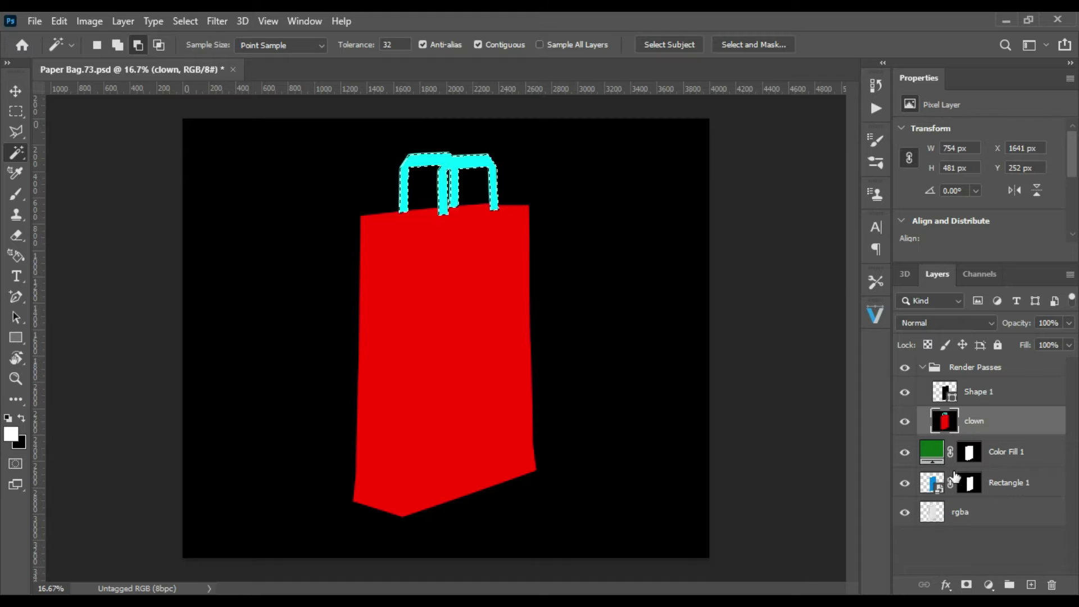
click(1034, 453)
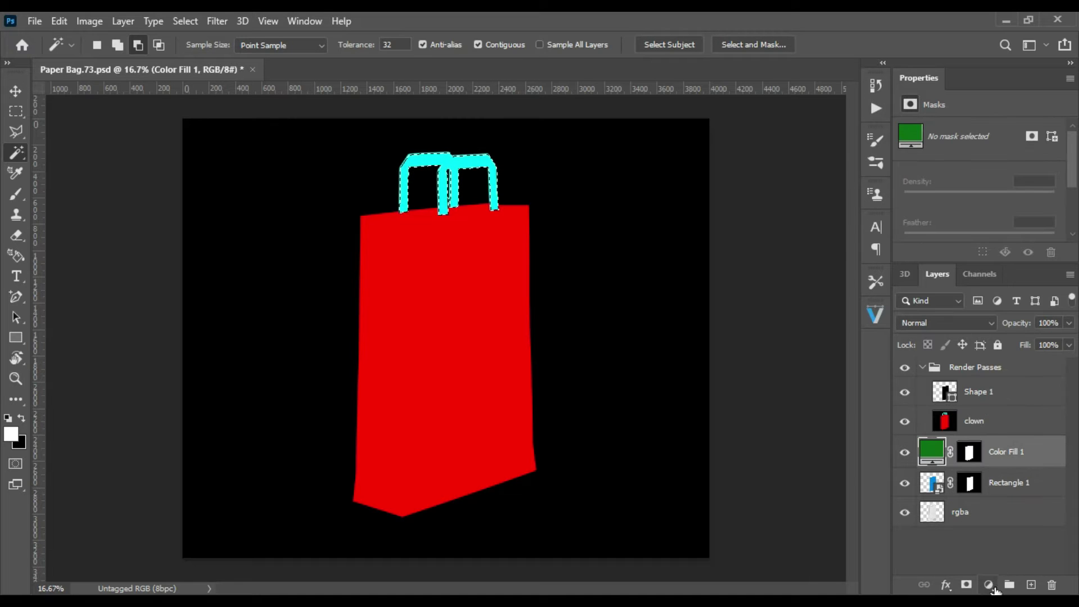
click(988, 585)
click(1005, 311)
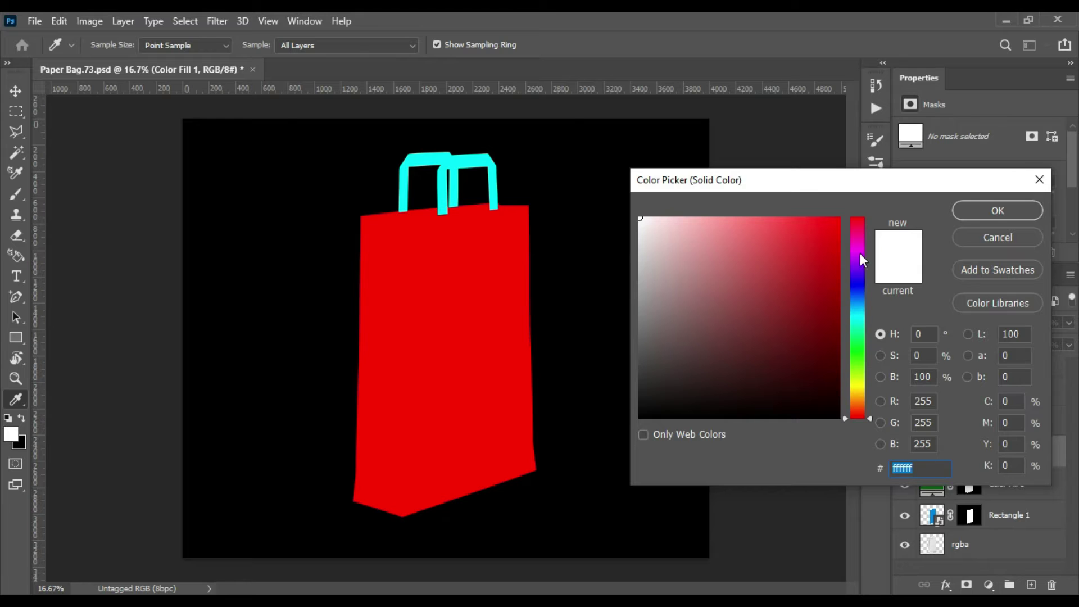
click(859, 260)
drag(833, 285, 823, 329)
click(998, 210)
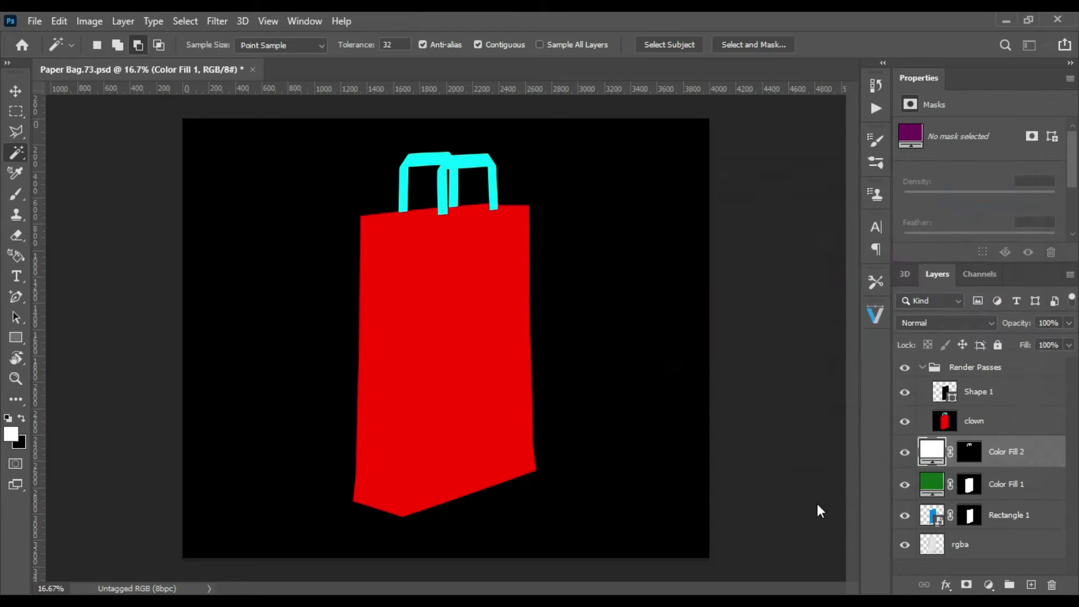
click(906, 368)
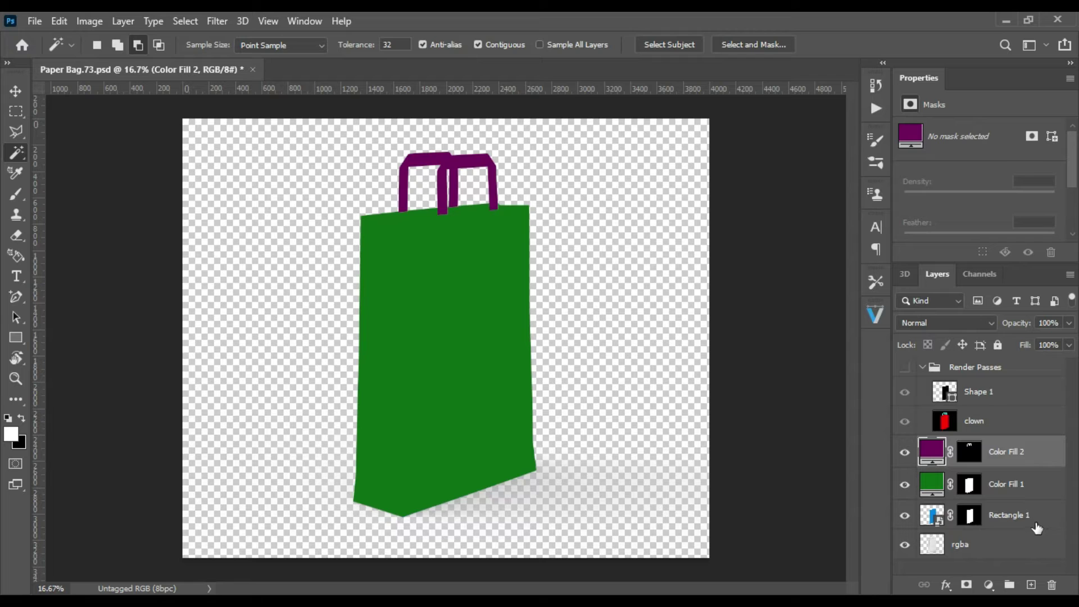
drag(1033, 531, 1028, 450)
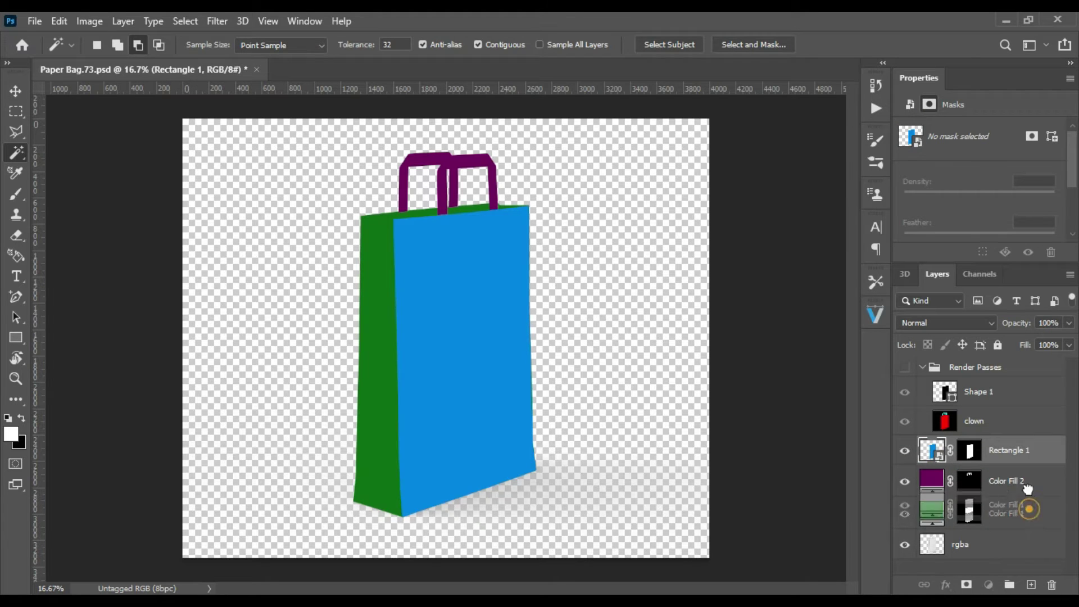
Move Color Fill 1 above Color Fill 2 and rename the layers Front, Color and Handel.
drag(1031, 512, 1017, 458)
double_click(1015, 453)
text(Front)
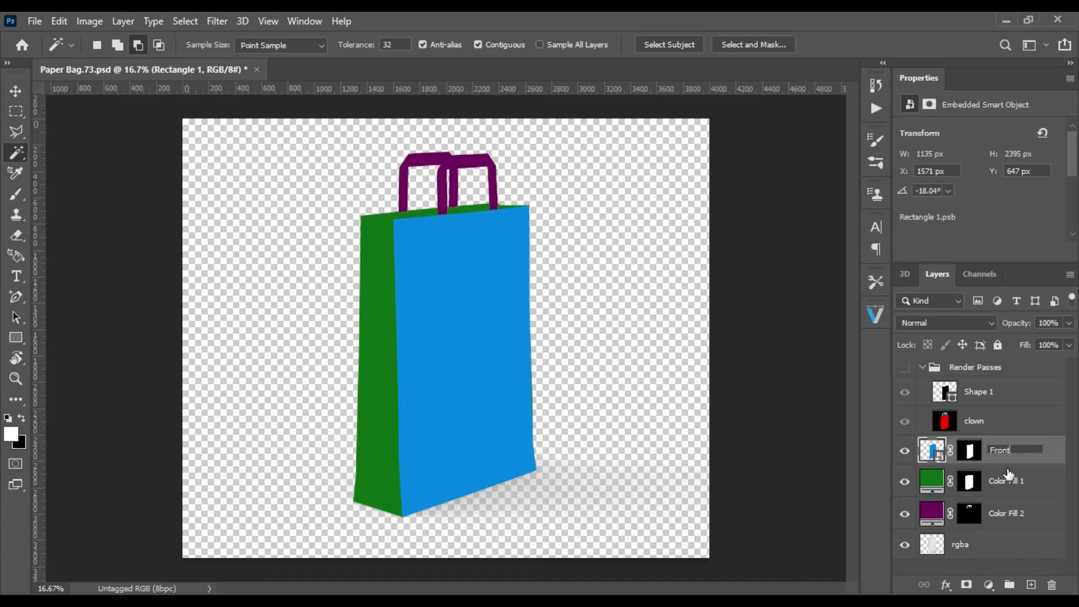
key(Return)
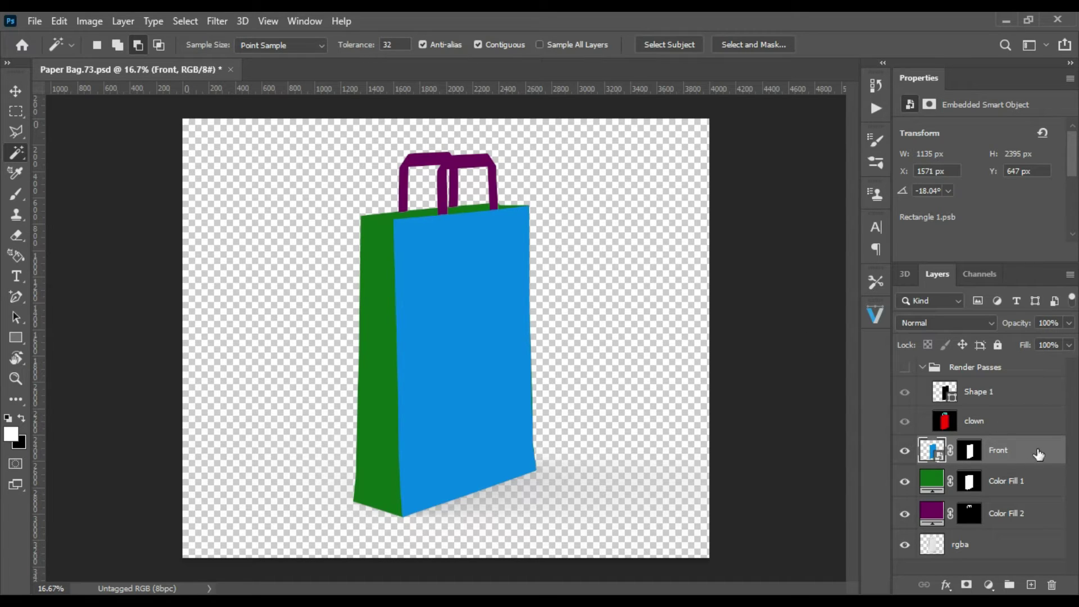
double_click(1015, 481)
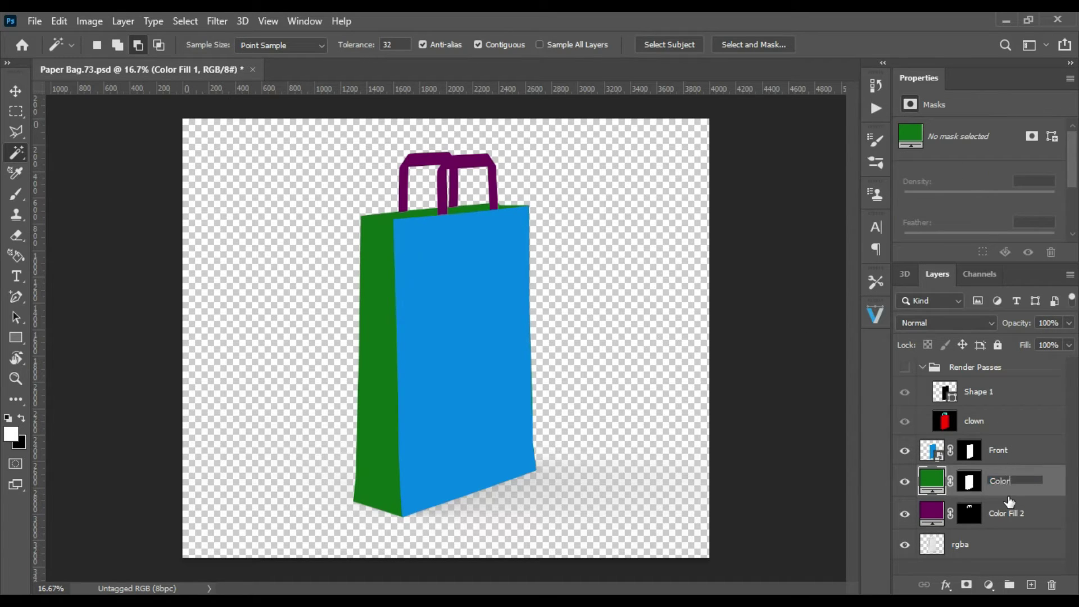
key(Return)
double_click(1010, 515)
text(Handel)
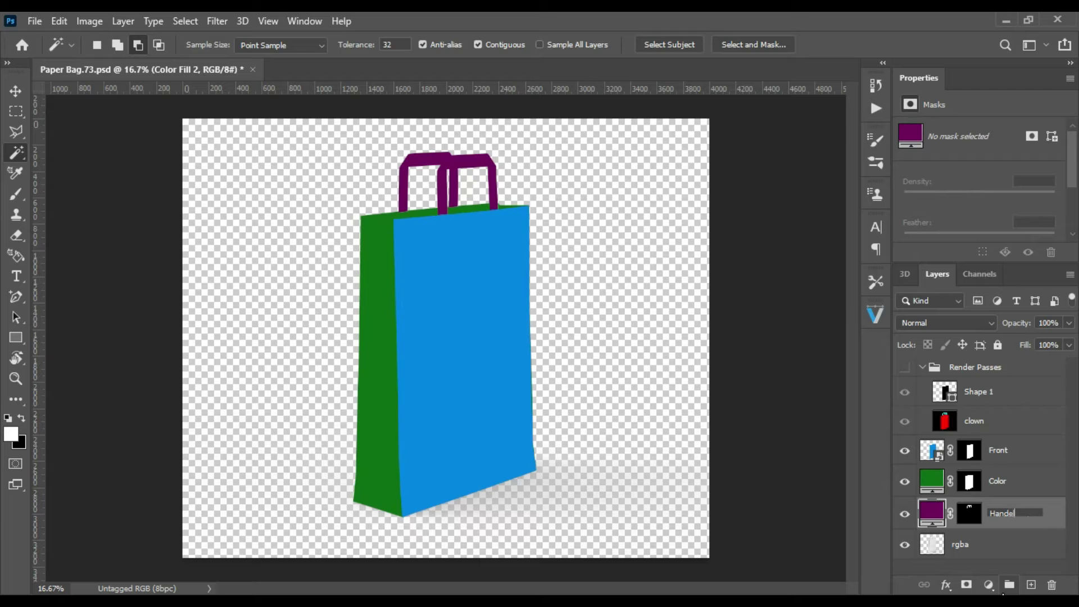
key(Return)
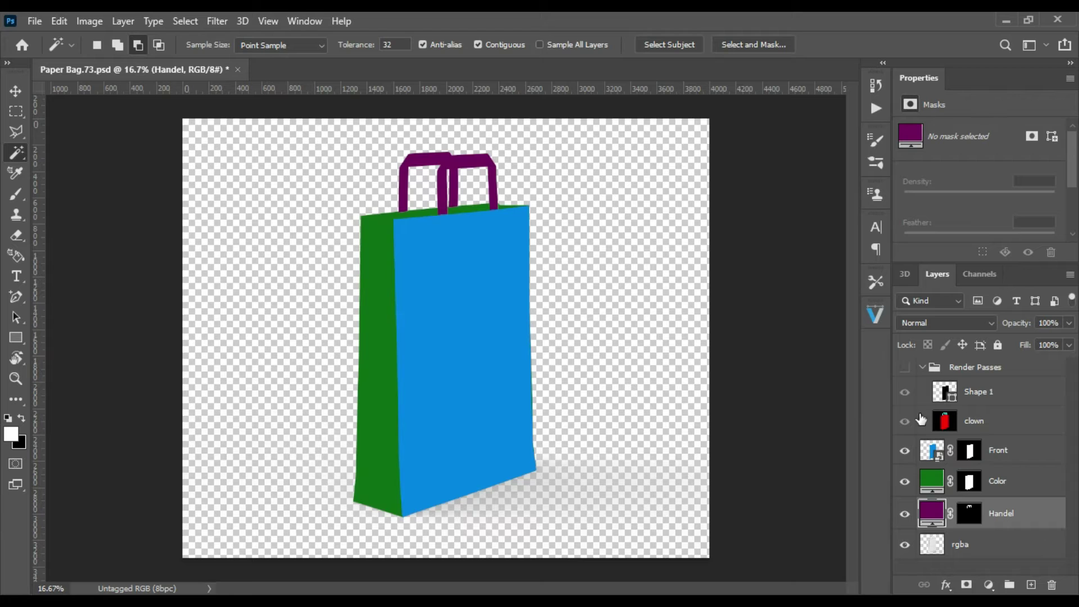
Collapse the Render Passes group and name it ID.
click(921, 368)
double_click(975, 367)
text(ID)
key(Return)
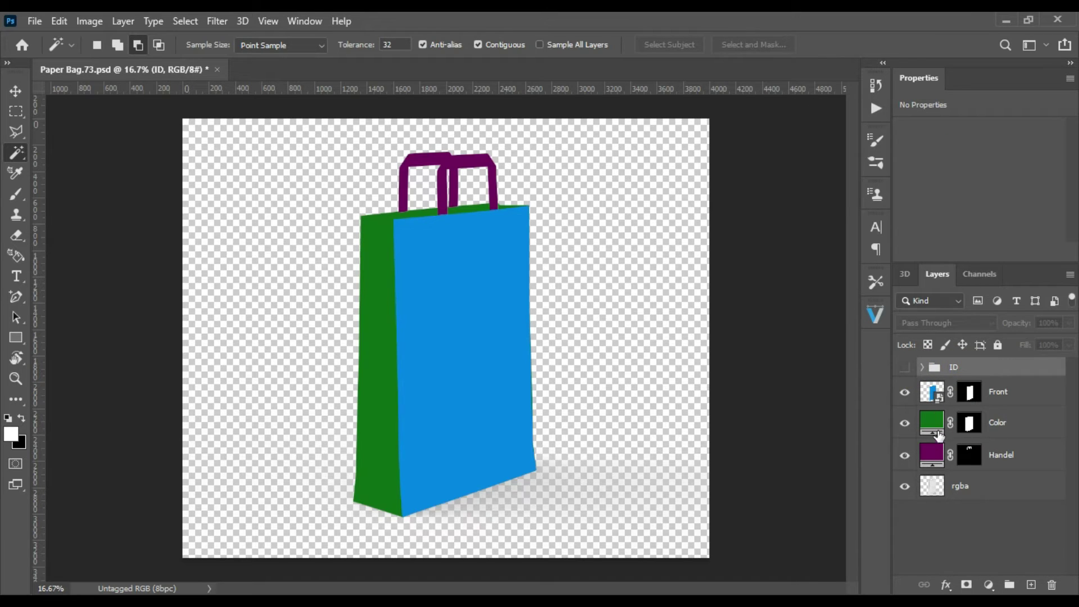
Open the Front smart object, discard a placeholder text layer and add an empty layer.
double_click(931, 398)
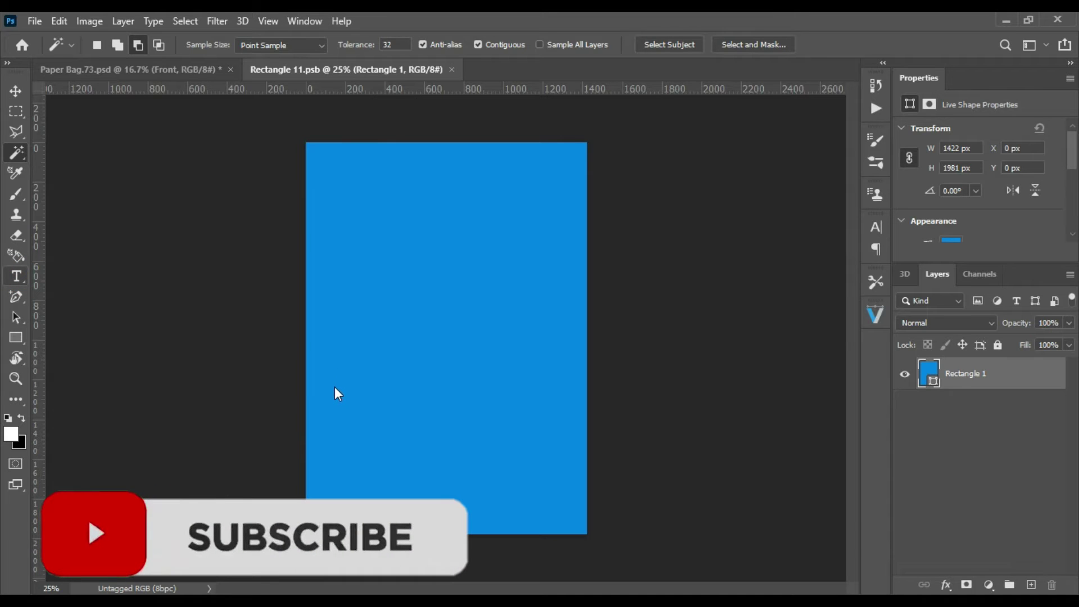
click(16, 276)
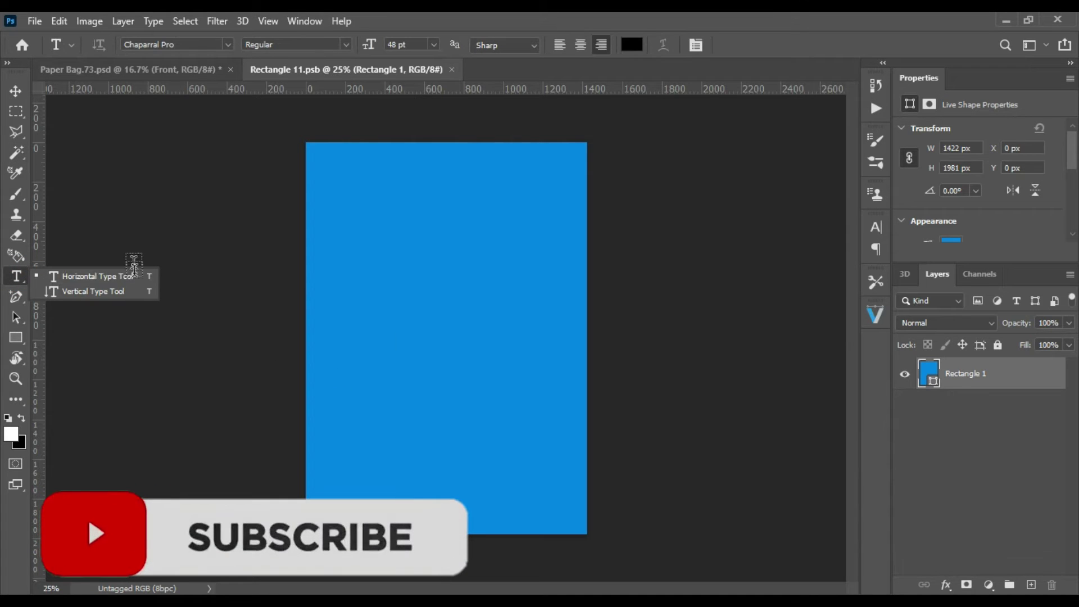
click(379, 287)
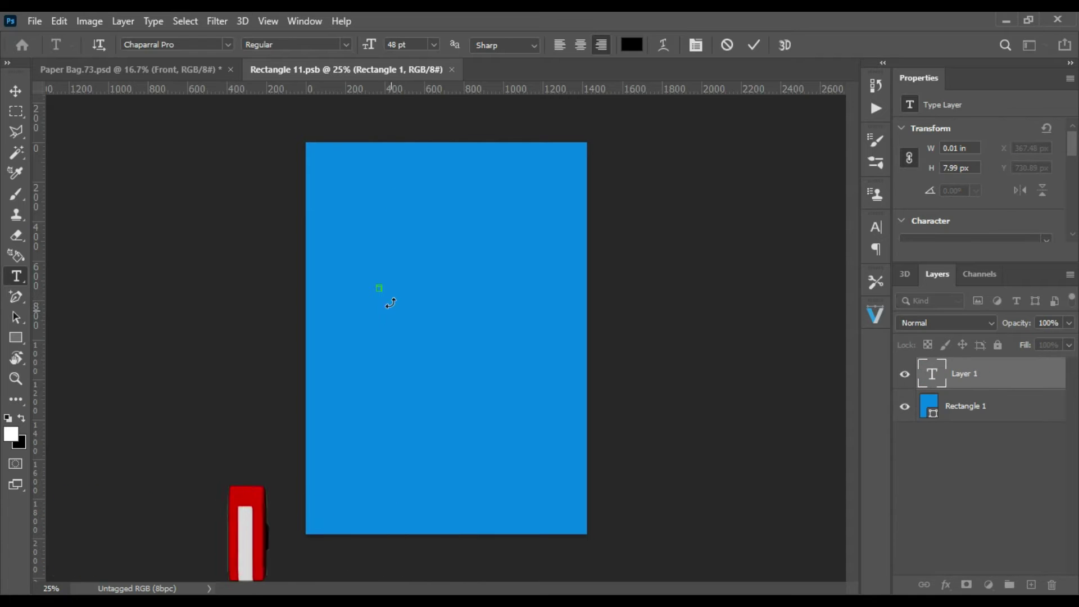
click(753, 45)
drag(932, 375, 1051, 585)
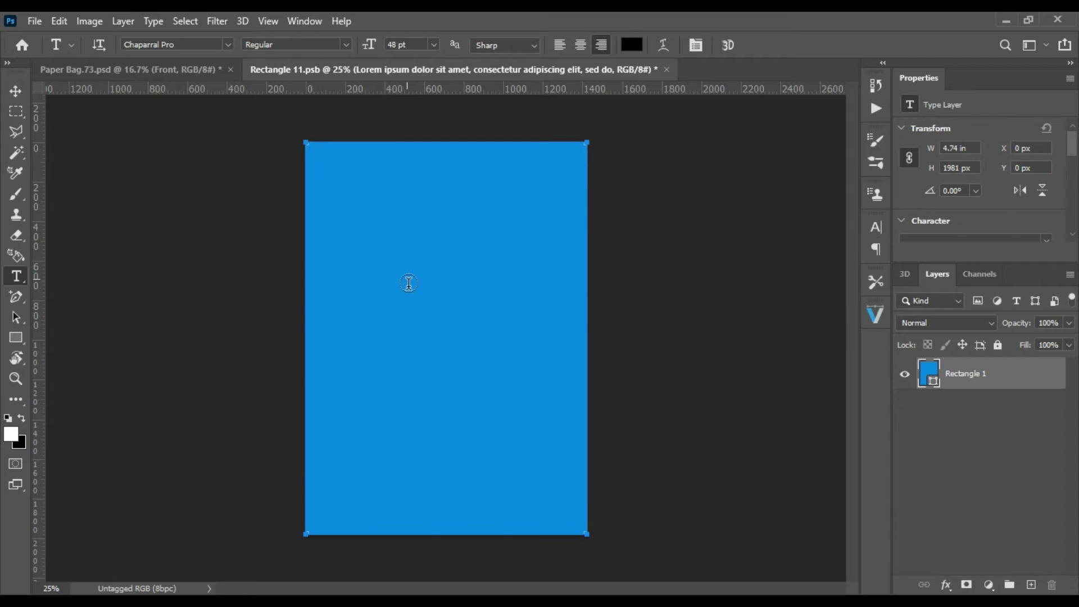
click(1028, 444)
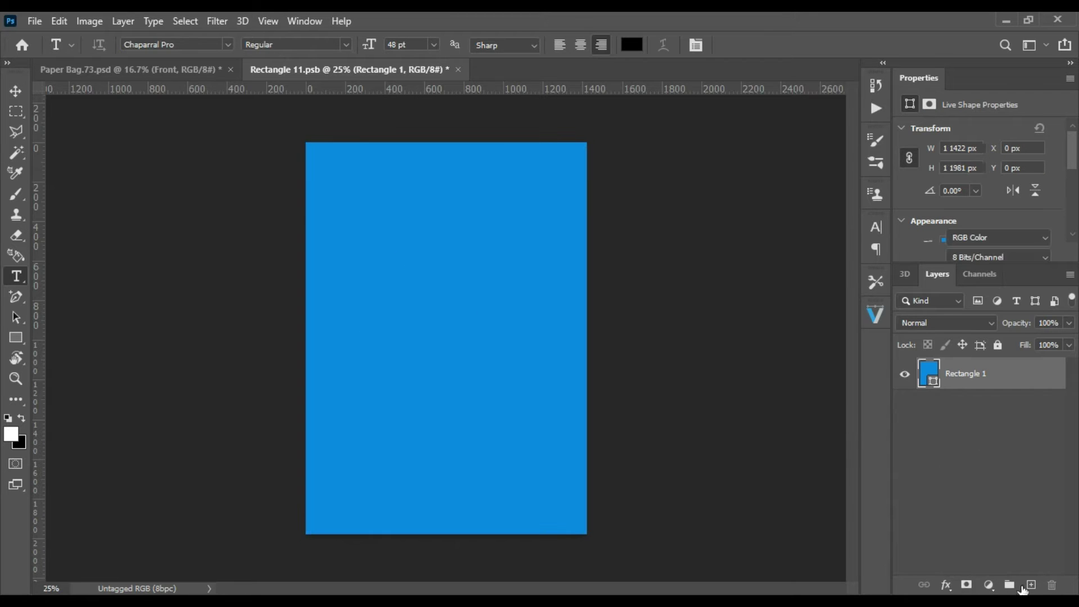
click(1031, 584)
Type 'Free paper Bag Mockup', break it after 'paper', and centre it on the rectangle.
click(385, 302)
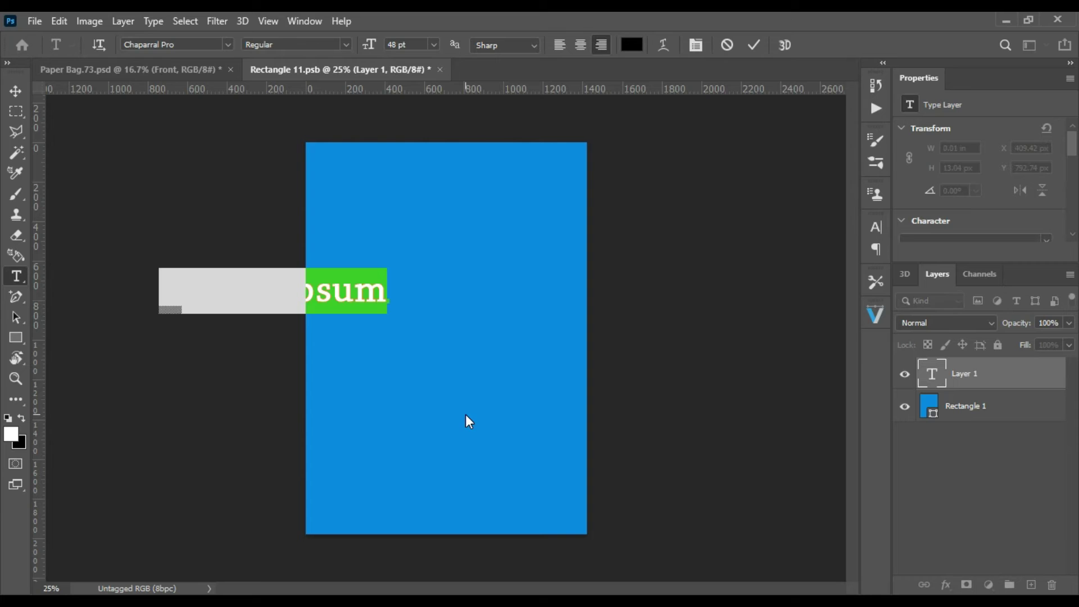
text(Free)
text( paper)
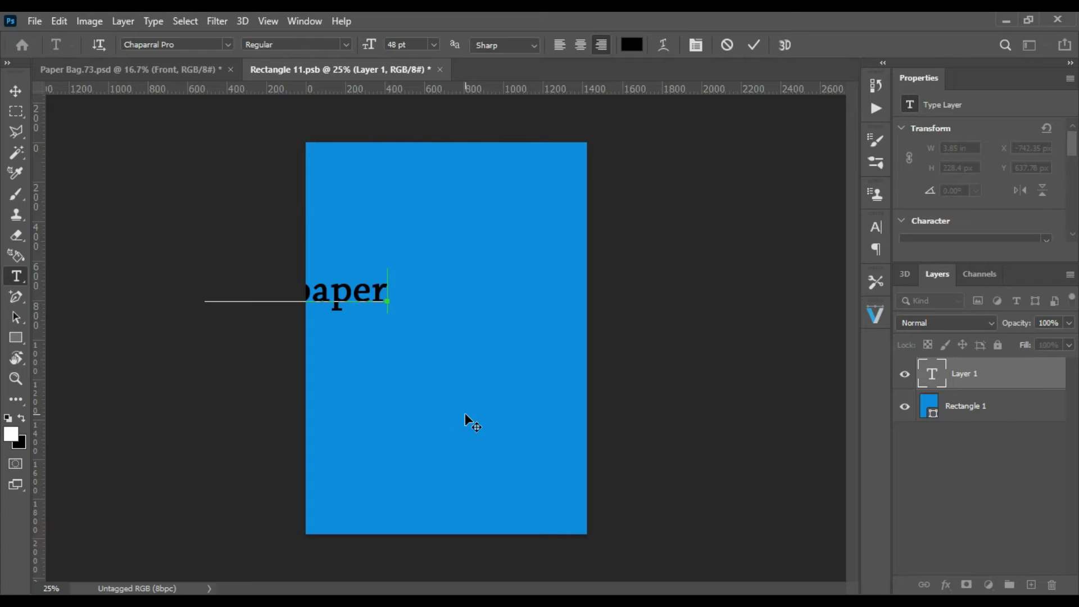
text( Bag)
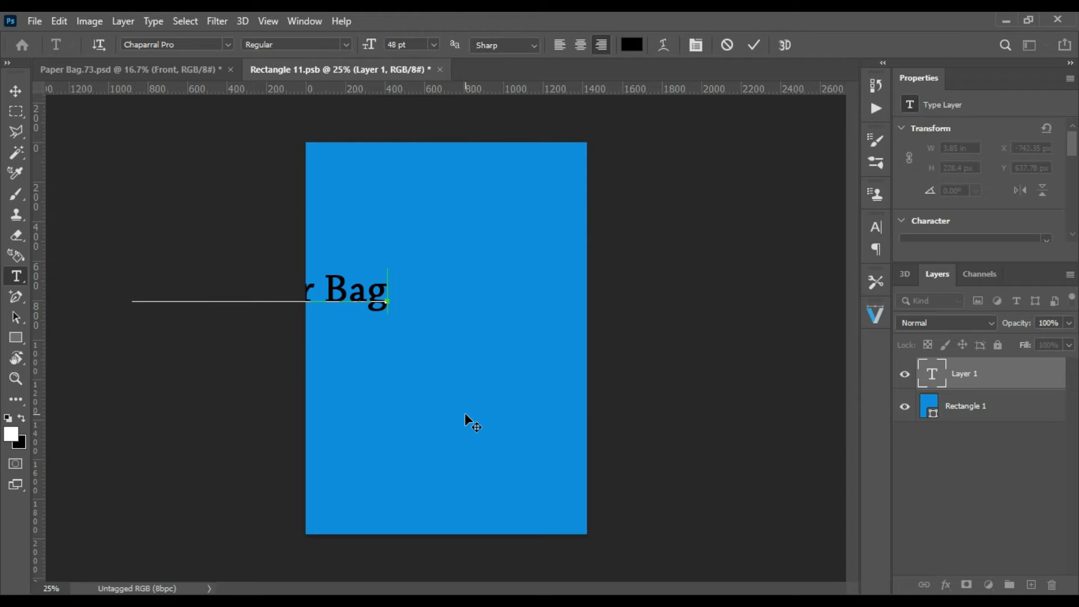
text( Moc)
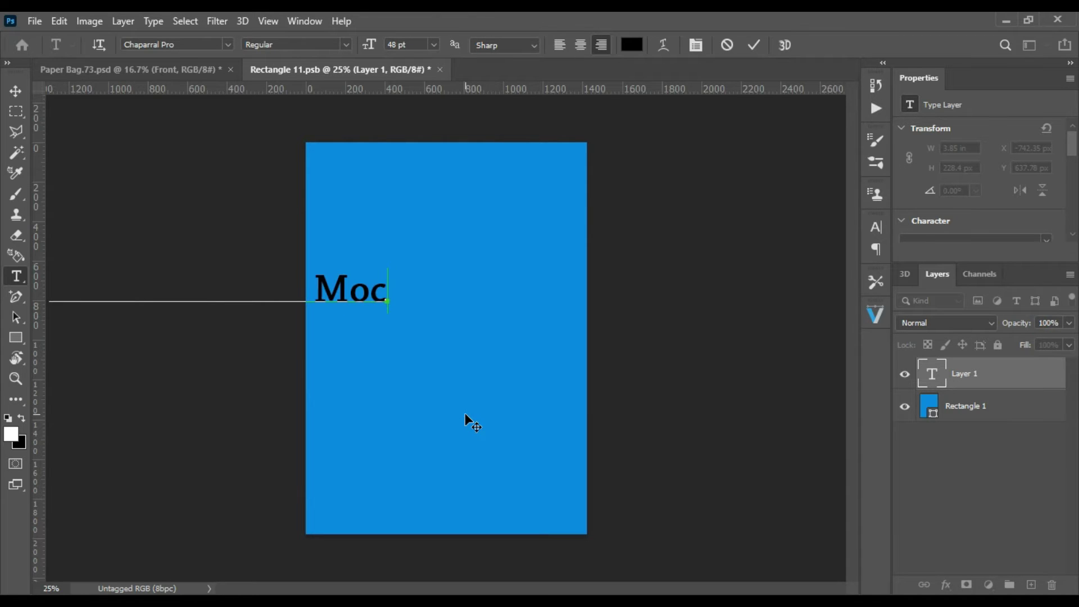
text(kup)
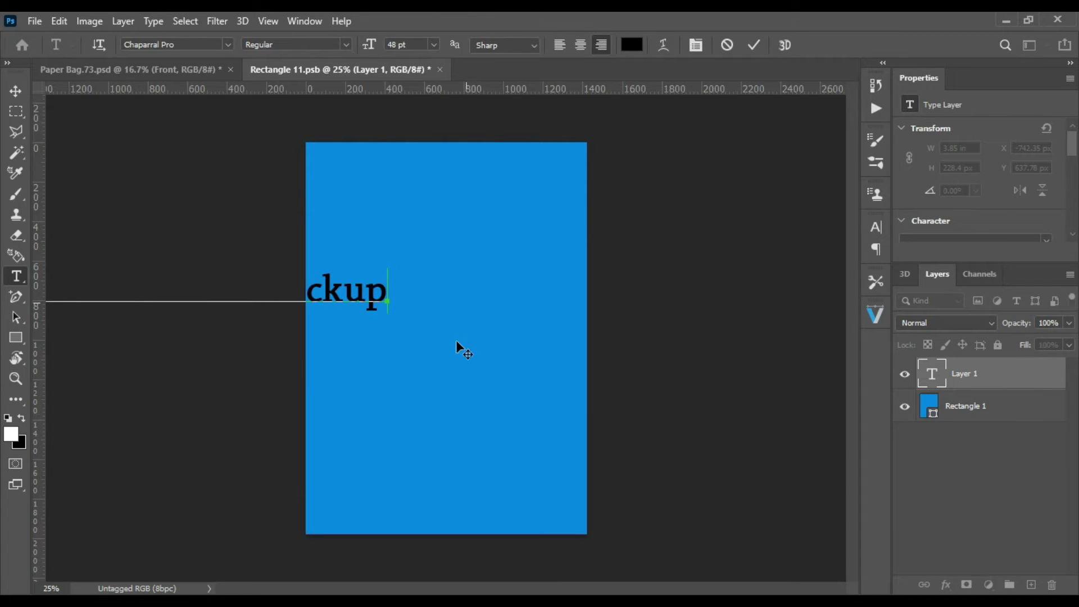
drag(442, 341, 672, 338)
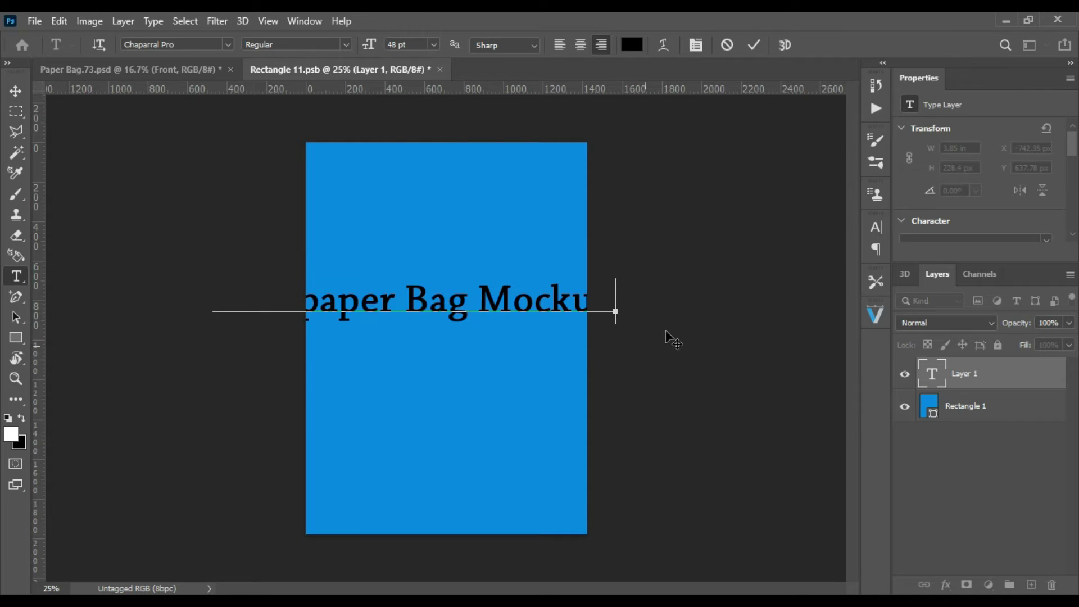
drag(484, 392, 540, 383)
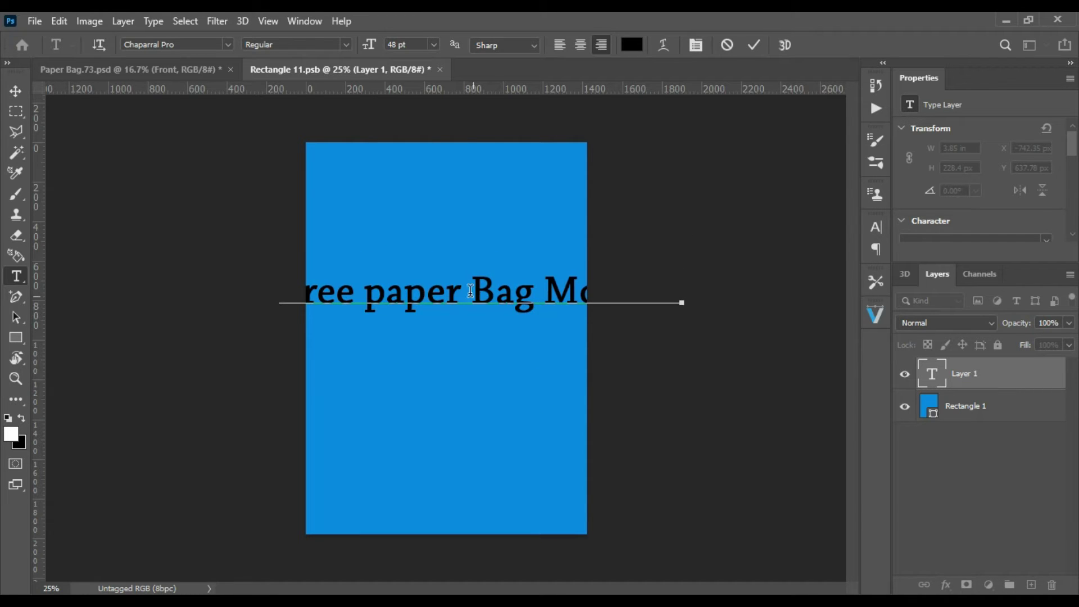
key(Return)
drag(509, 427, 373, 429)
drag(499, 410, 507, 410)
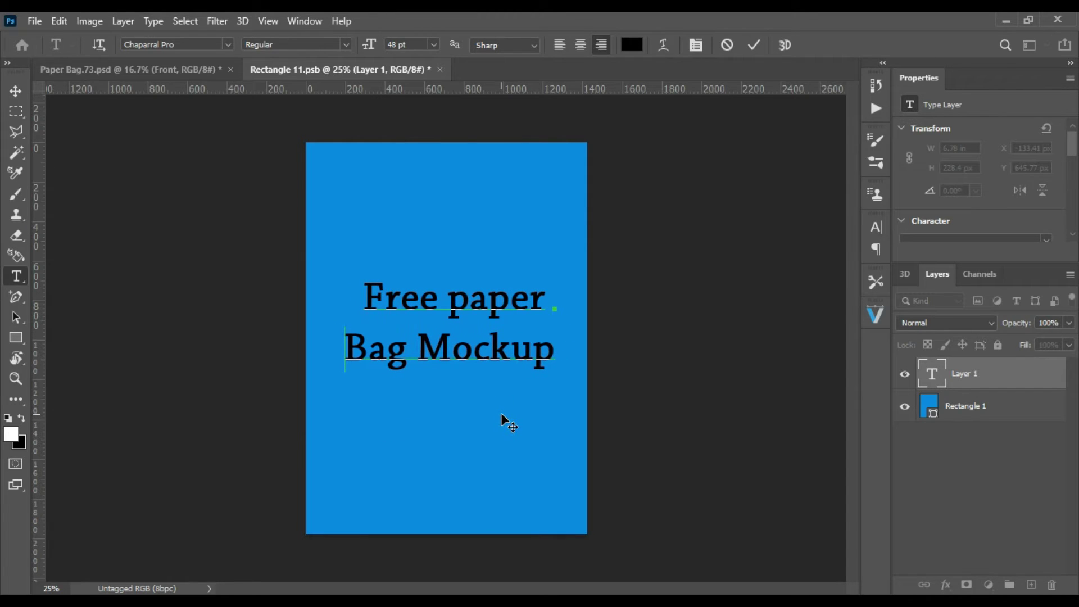
click(719, 315)
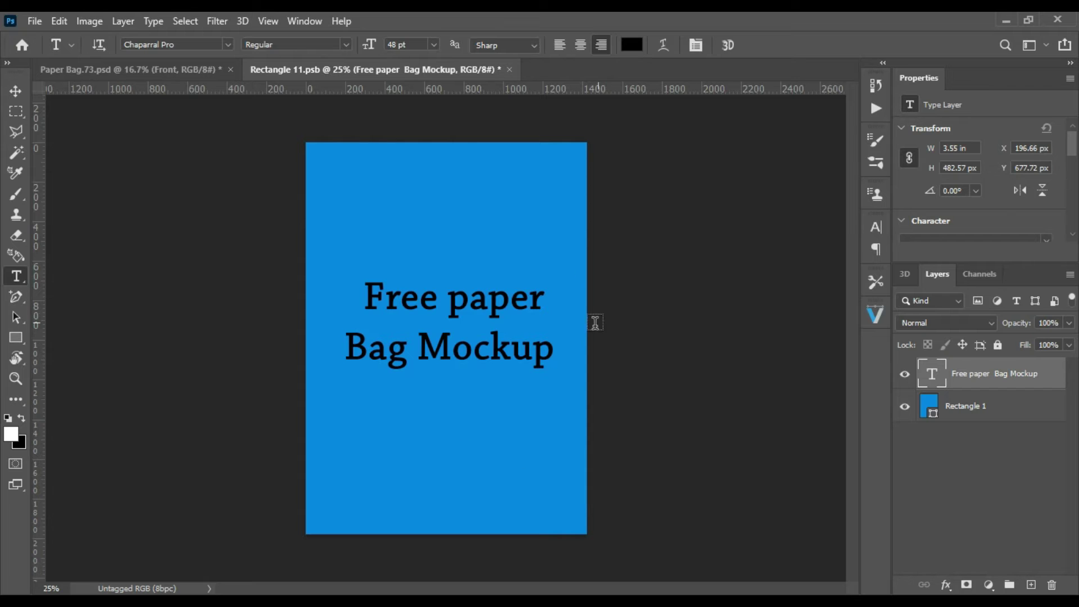
Hide the blue Rectangle 1 fill, save the smart object, and return to Paper Bag.73.psd.
click(906, 408)
key(ctrl+s)
click(163, 72)
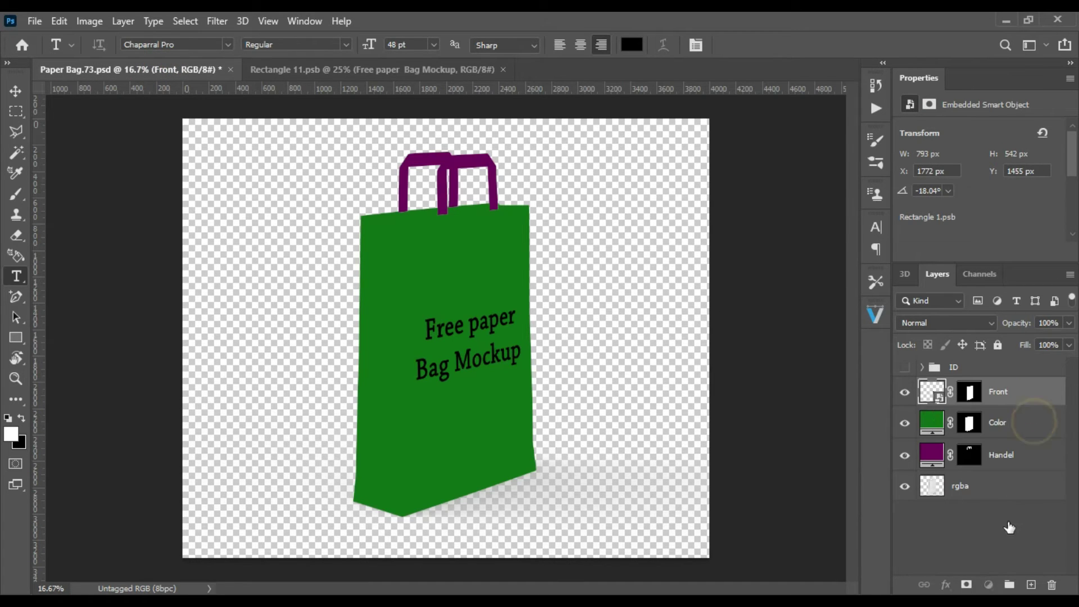
click(1020, 430)
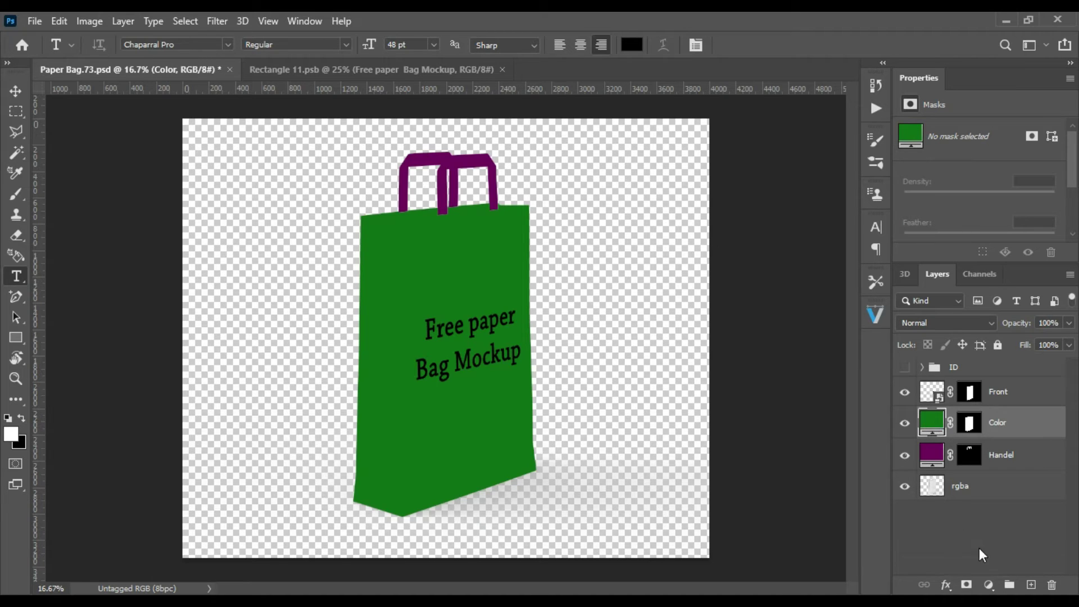
Show the ID group and Magic Wand-select the black background on the clown layer.
click(954, 495)
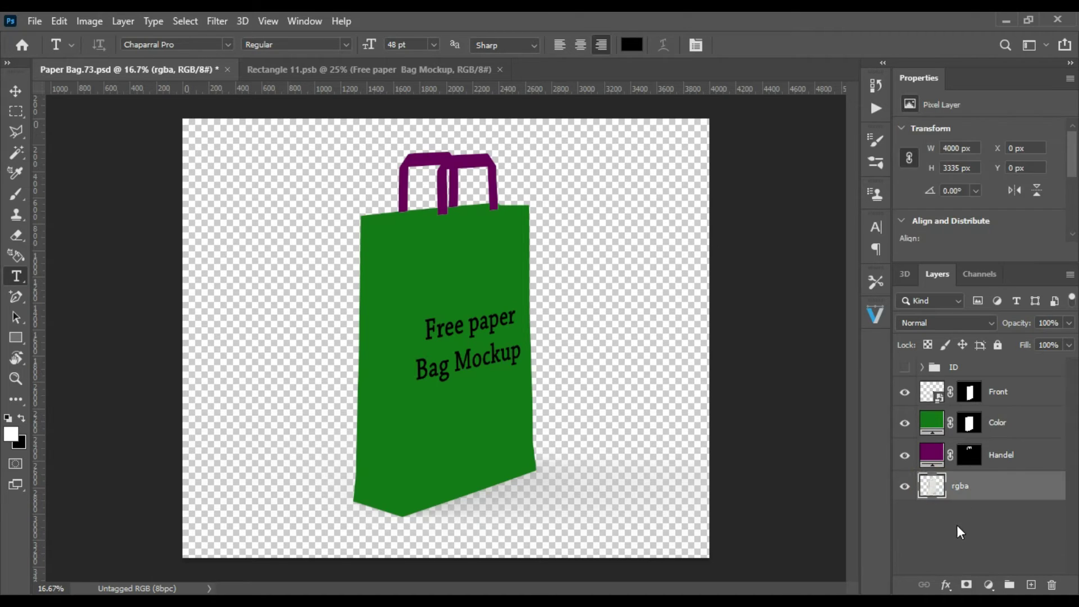
click(923, 367)
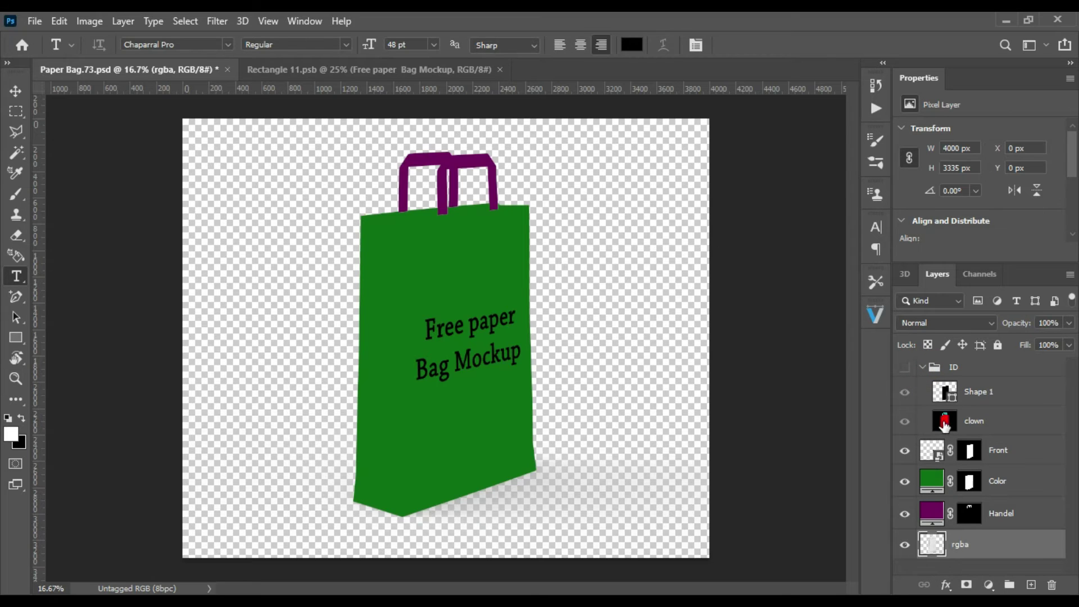
click(905, 367)
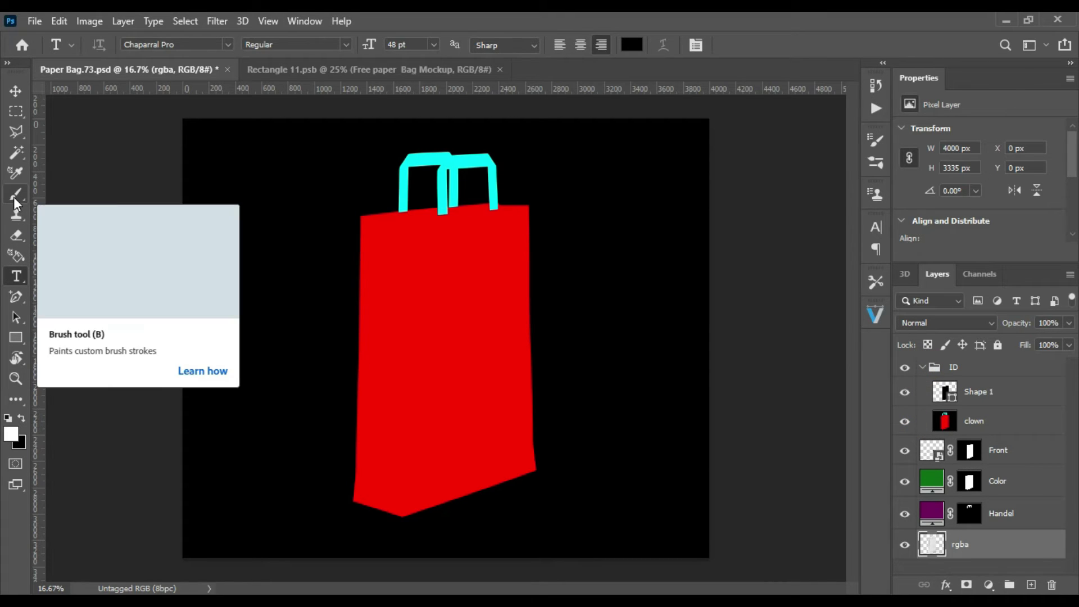
click(16, 152)
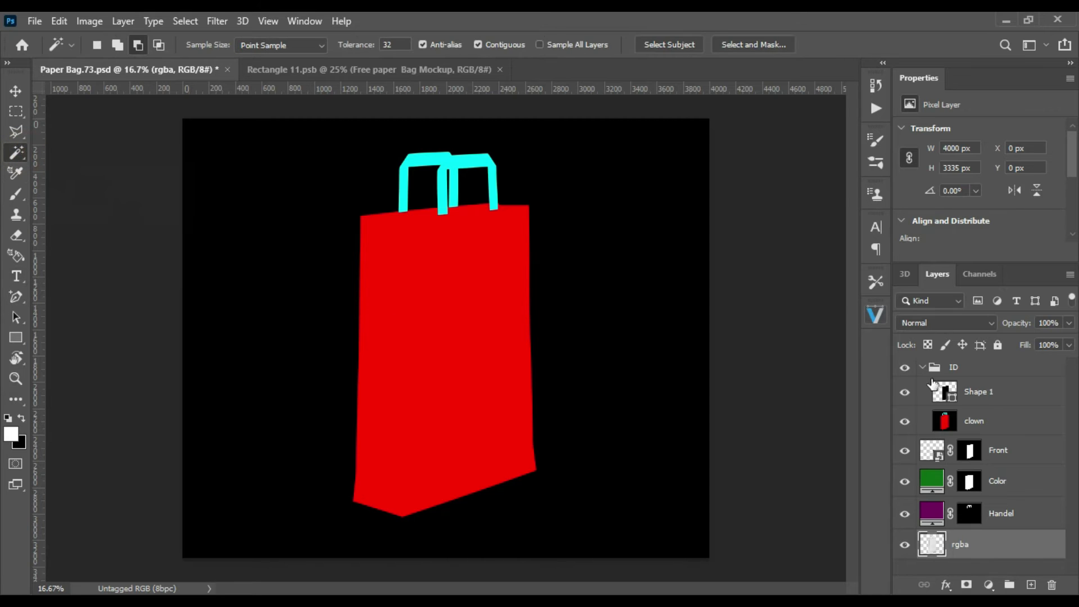
click(946, 428)
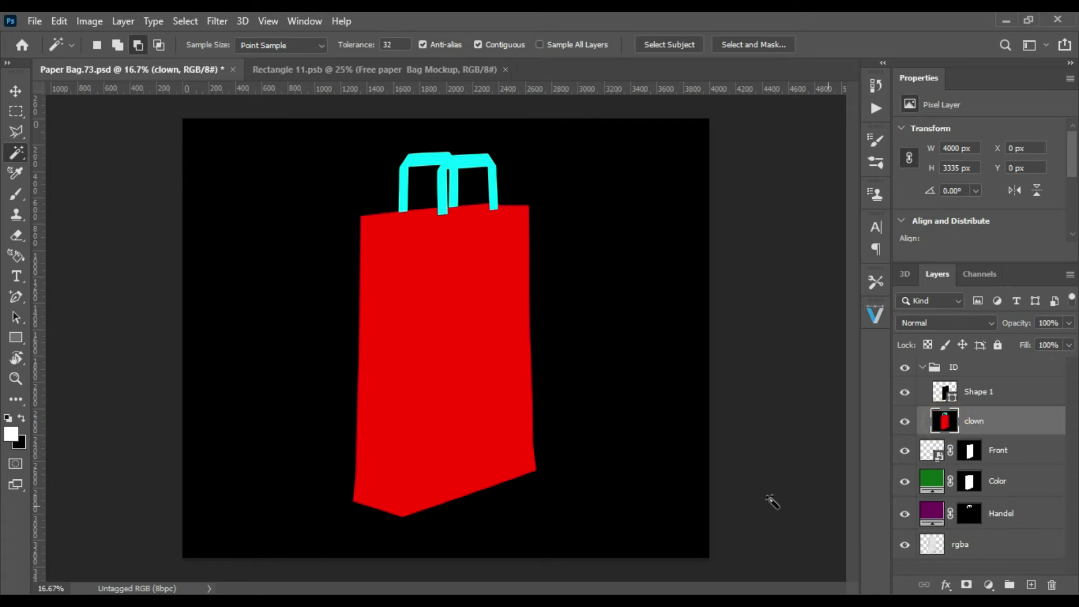
click(633, 280)
Target the rgba layer and switch to a soft Eraser brush.
click(185, 21)
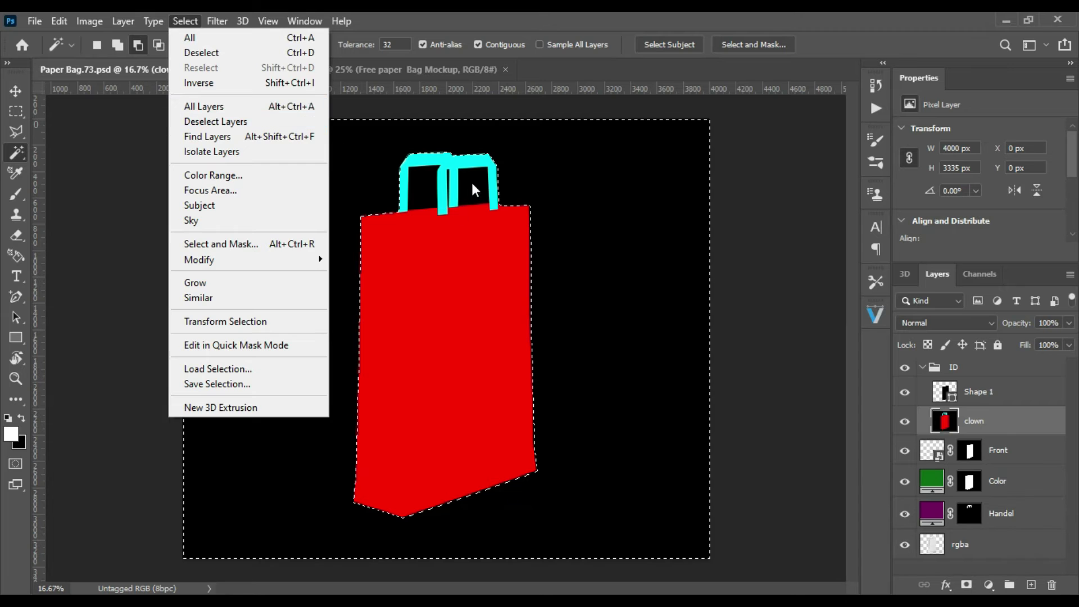
click(472, 188)
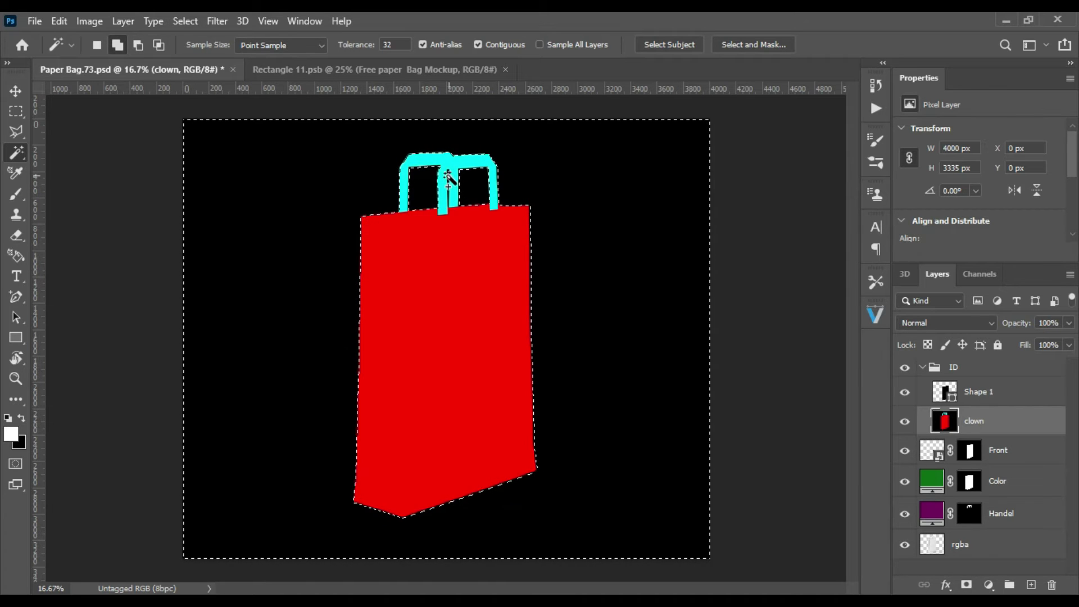
key(alt)
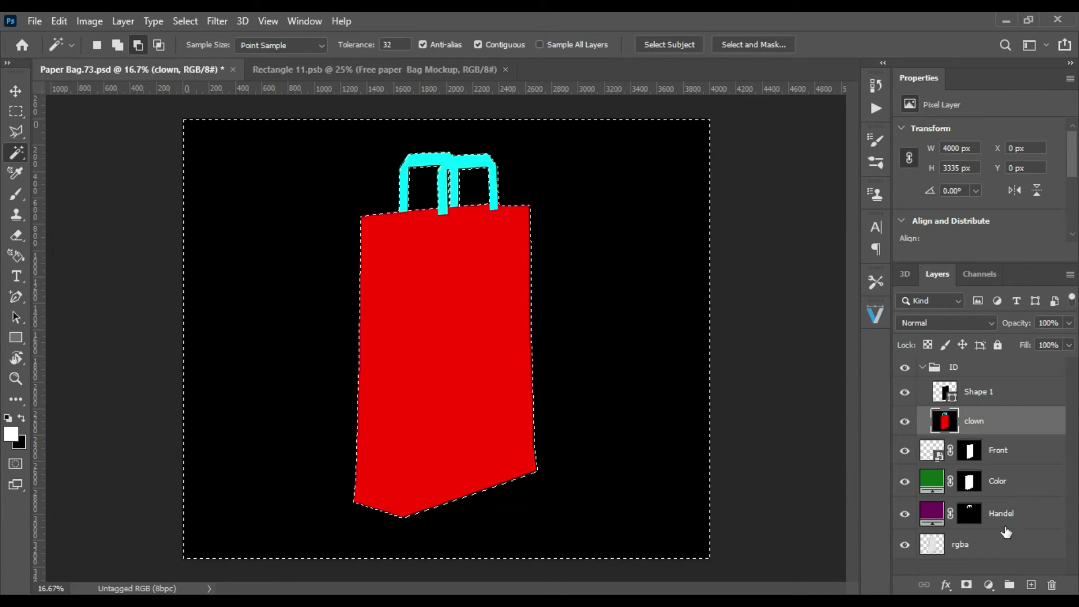
click(980, 545)
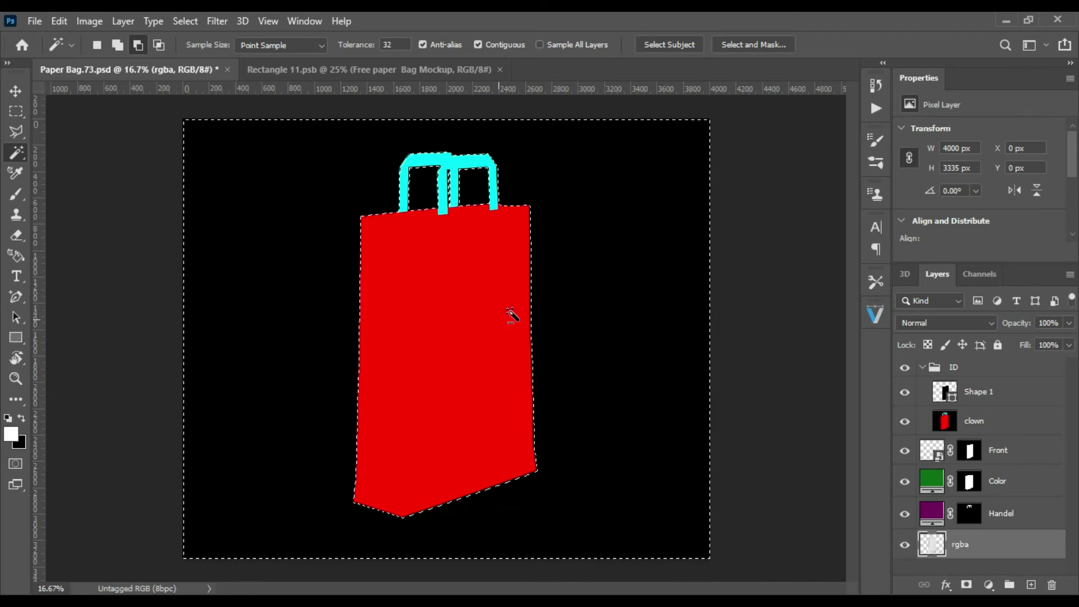
key(b)
key(e)
right_click(537, 306)
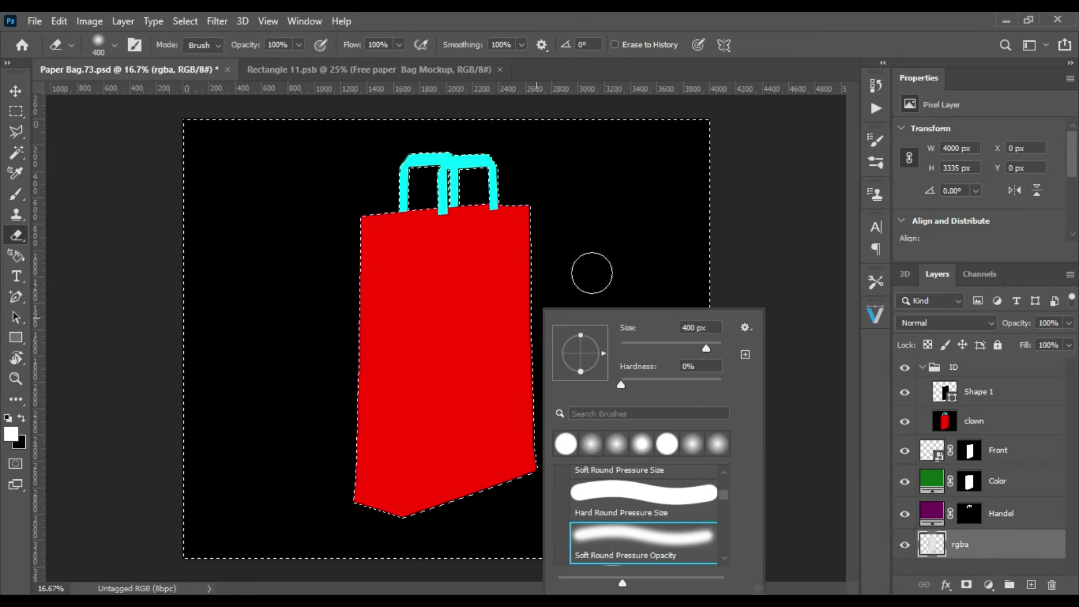
Invert the rgba selection to the bag and copy it onto Layer 1.
right_click(579, 205)
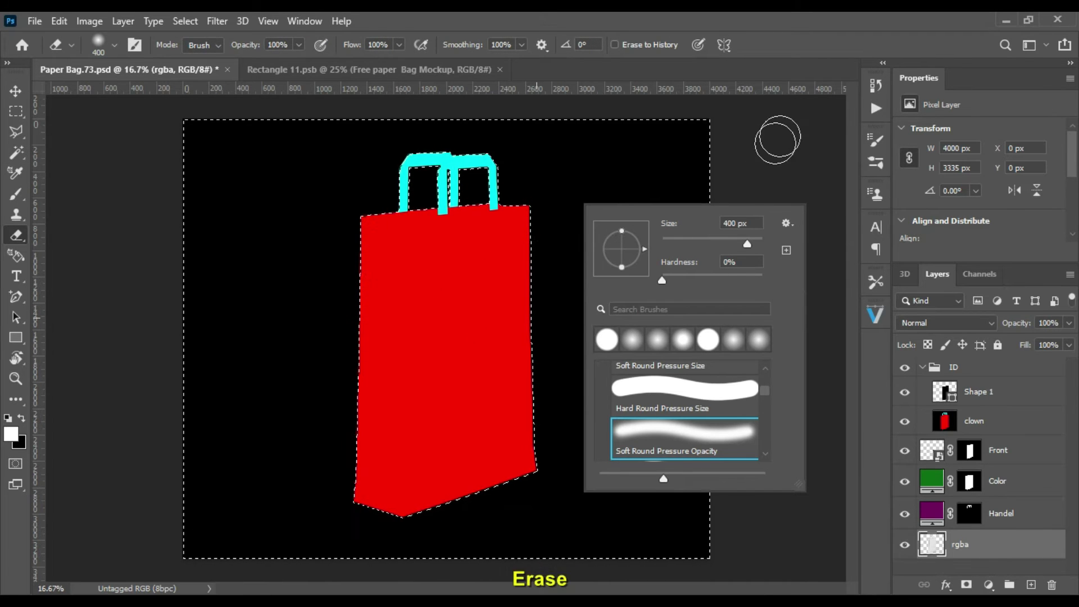
key(v)
key(w)
right_click(602, 243)
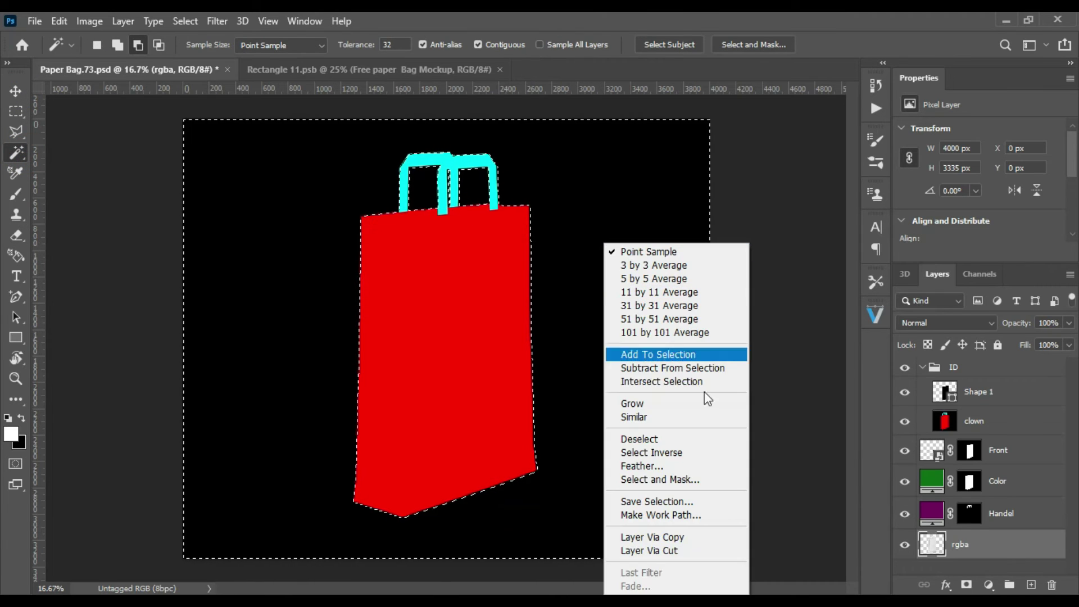
click(669, 452)
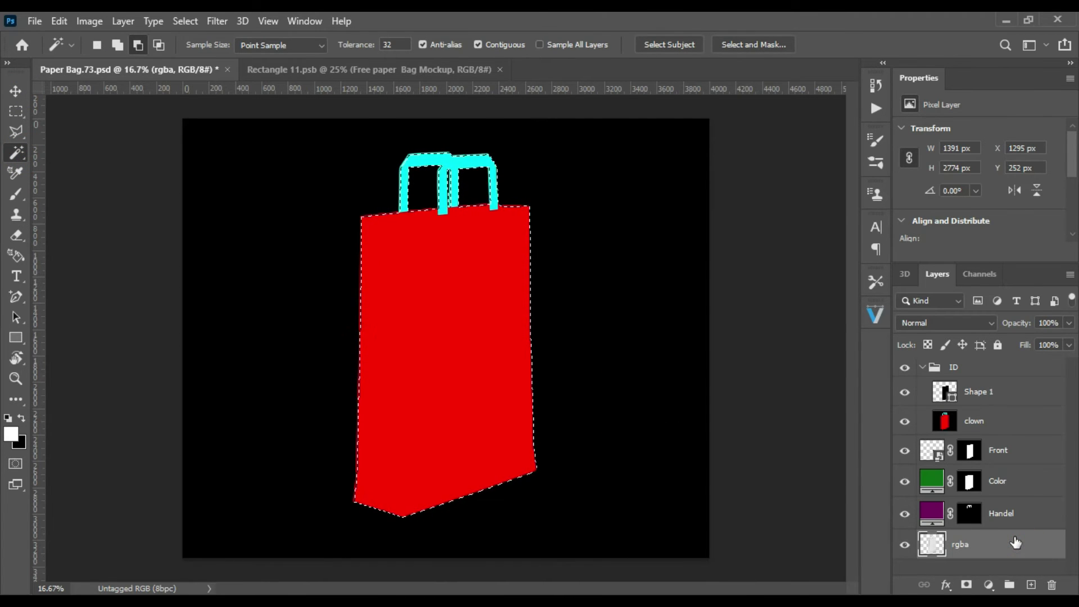
key(ctrl+j)
Copy the bag area from rgba again, then undo the extra Layer 2.
scroll(1065, 461, down, 1)
ctrl+click(932, 531)
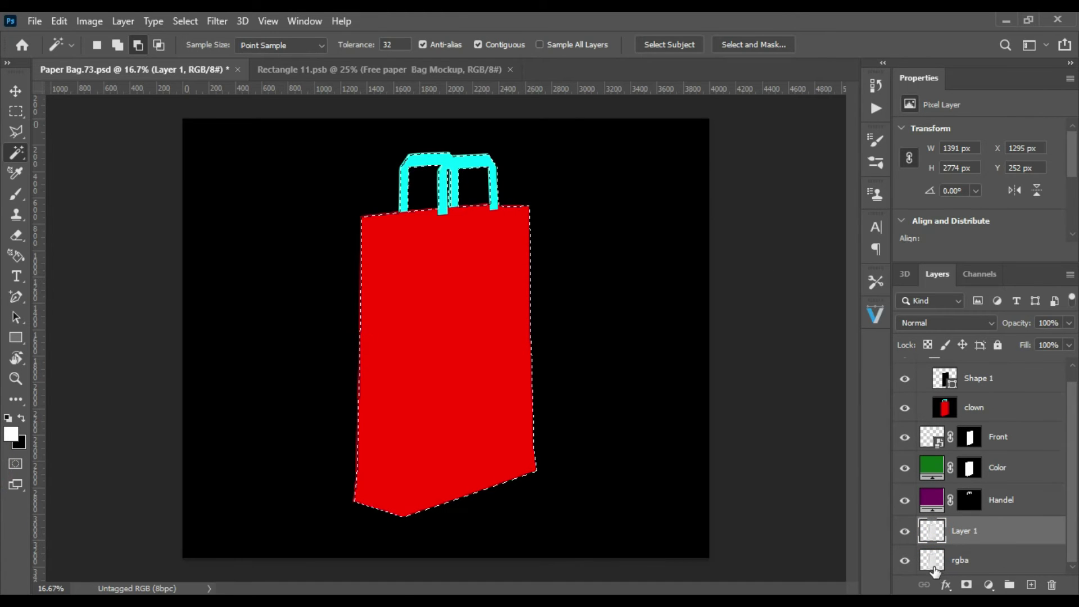
click(935, 565)
key(ctrl+j)
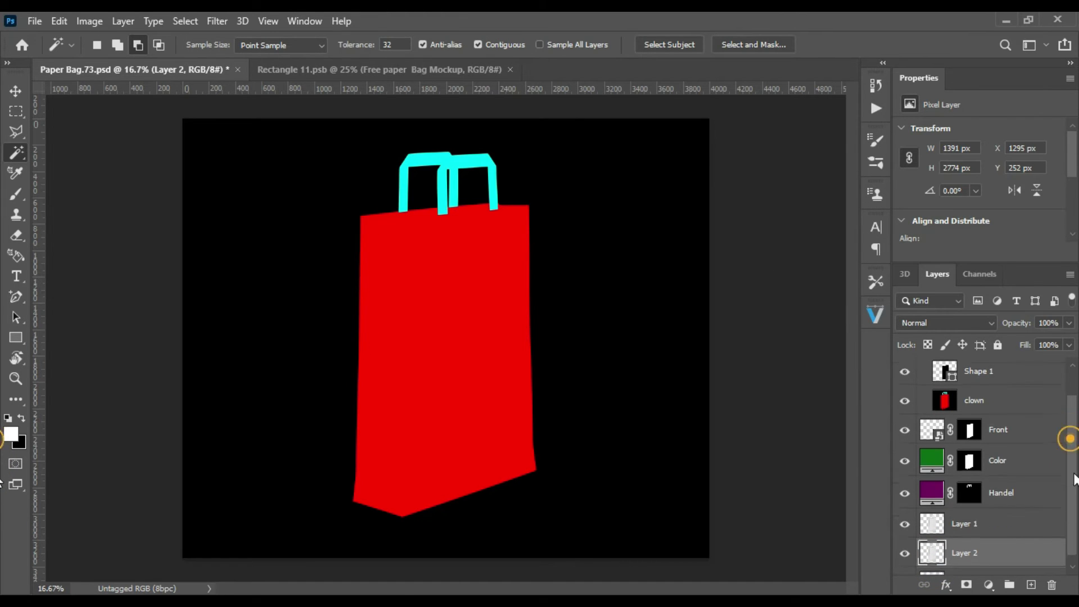
scroll(1071, 444, down, 1)
scroll(1051, 497, up, 1)
click(1000, 534)
scroll(1075, 488, down, 1)
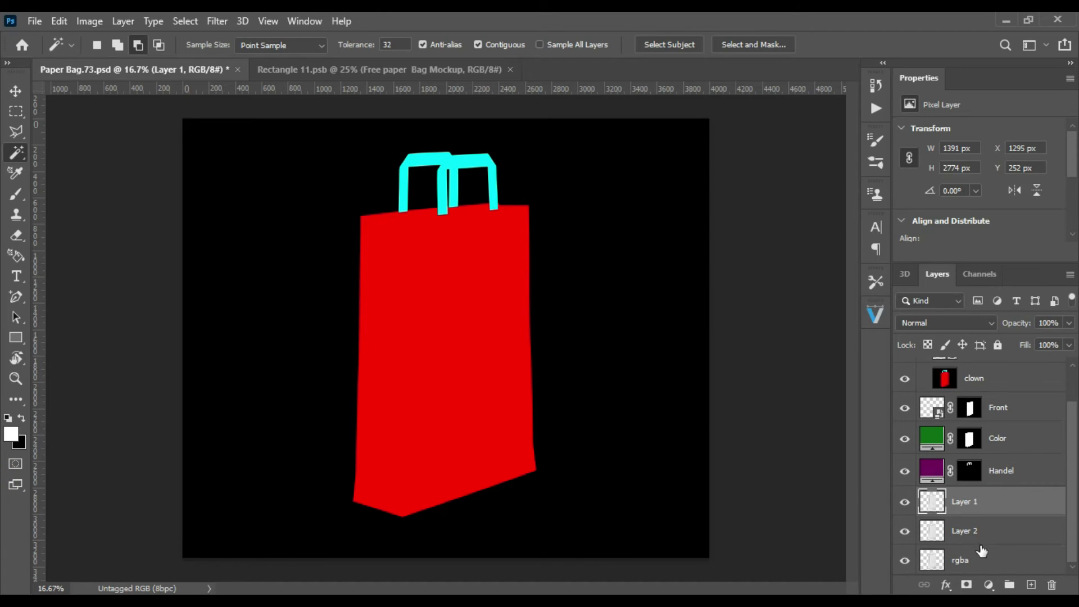
key(ctrl+z)
Make Layer 2 from the rgba area outside the bag, then hide rgba and deselect.
ctrl+click(932, 530)
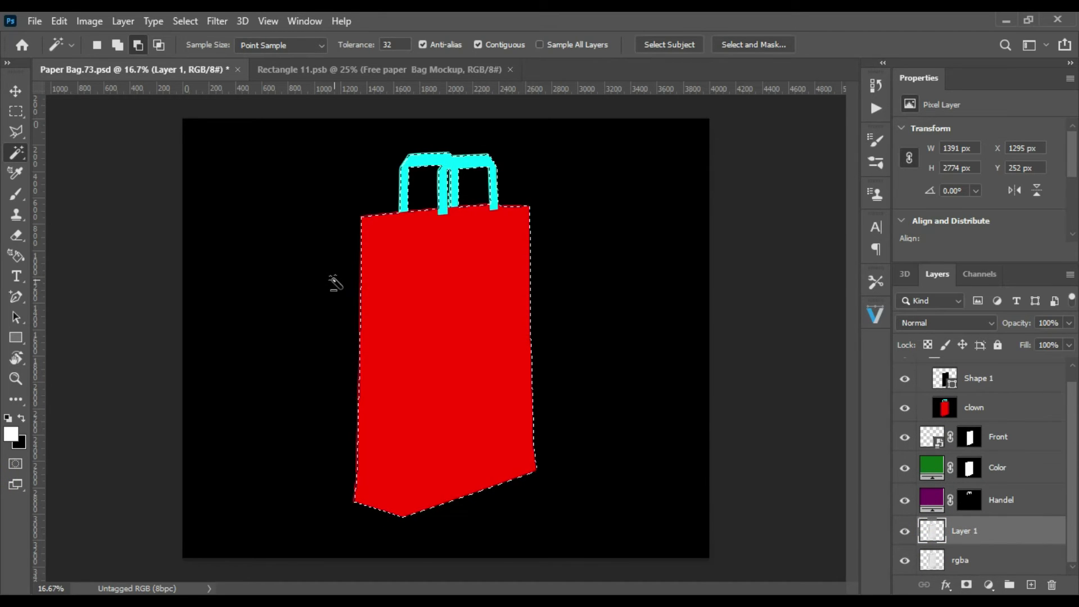
right_click(457, 298)
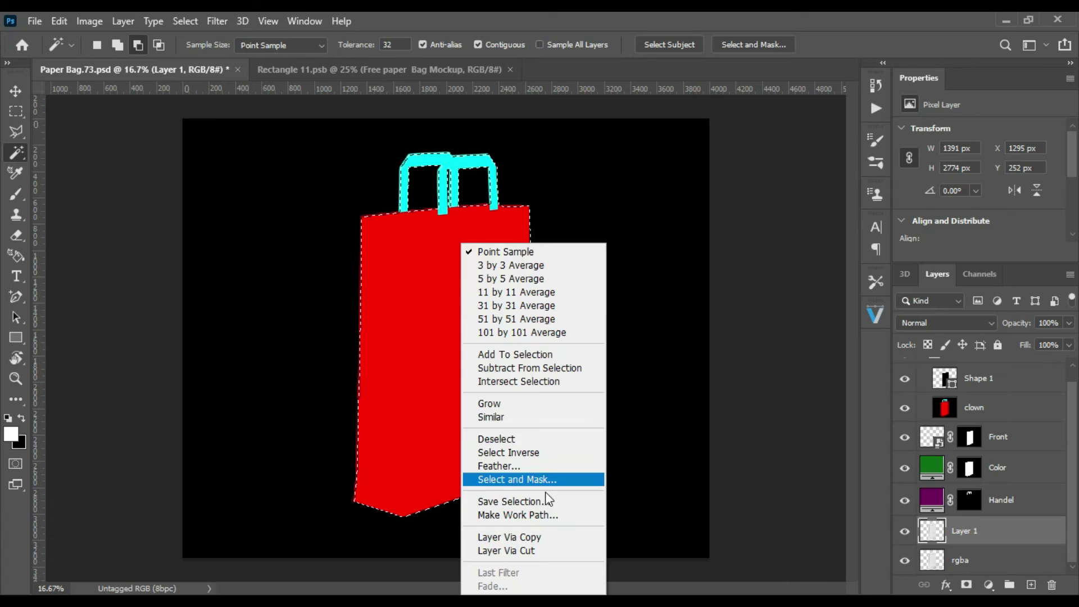
click(524, 454)
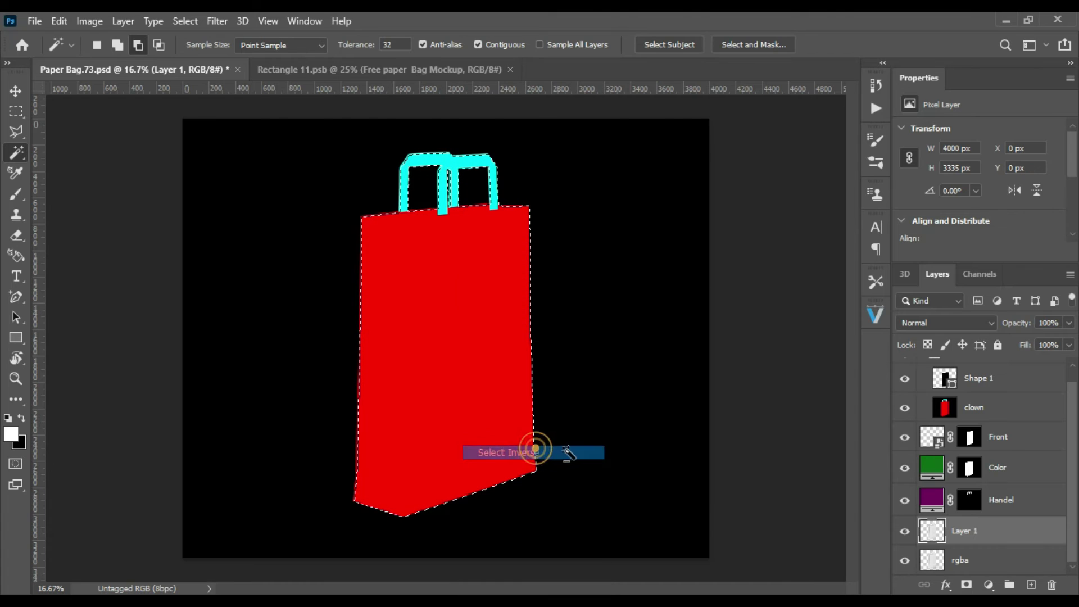
click(975, 559)
key(ctrl+j)
drag(1071, 467, 1074, 523)
click(905, 560)
ctrl+click(935, 541)
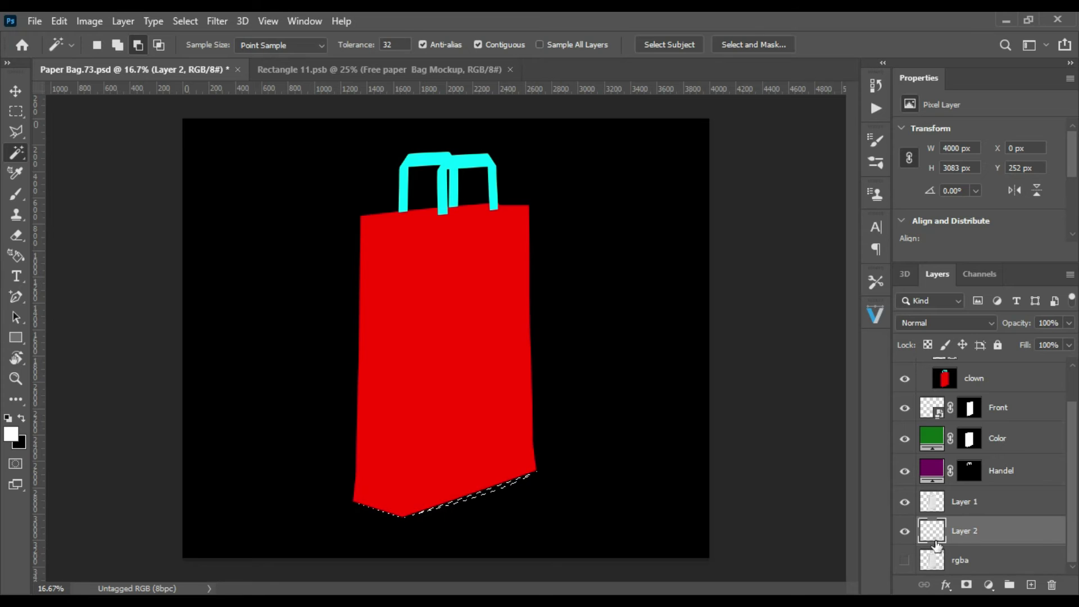
key(ctrl+d)
Duplicate Layer 1, move the copy above Front, and hide the ID group.
drag(1074, 495, 1074, 478)
click(993, 519)
key(ctrl+j)
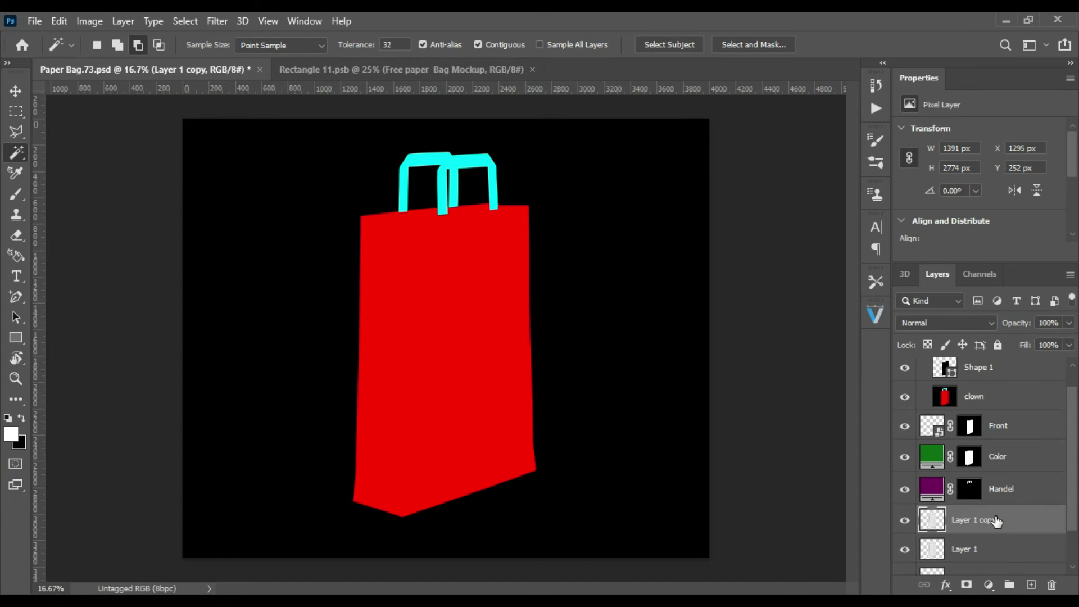
drag(1007, 518, 996, 460)
scroll(1056, 436, up, 1)
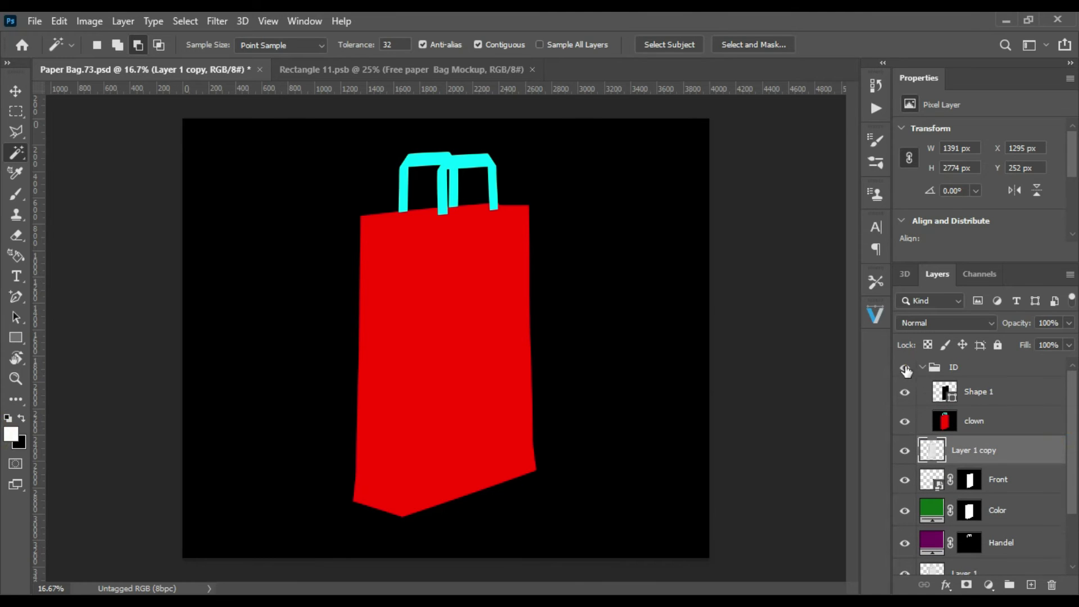
click(905, 367)
click(953, 367)
Duplicate Layer 1 copy and group both copies into an FX group.
click(922, 368)
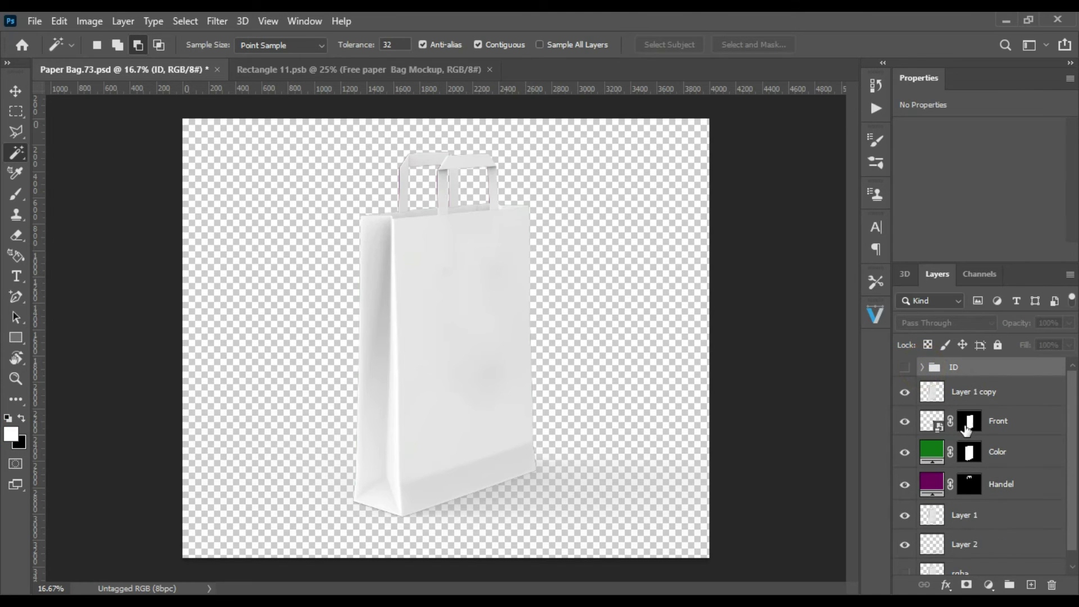
click(1014, 399)
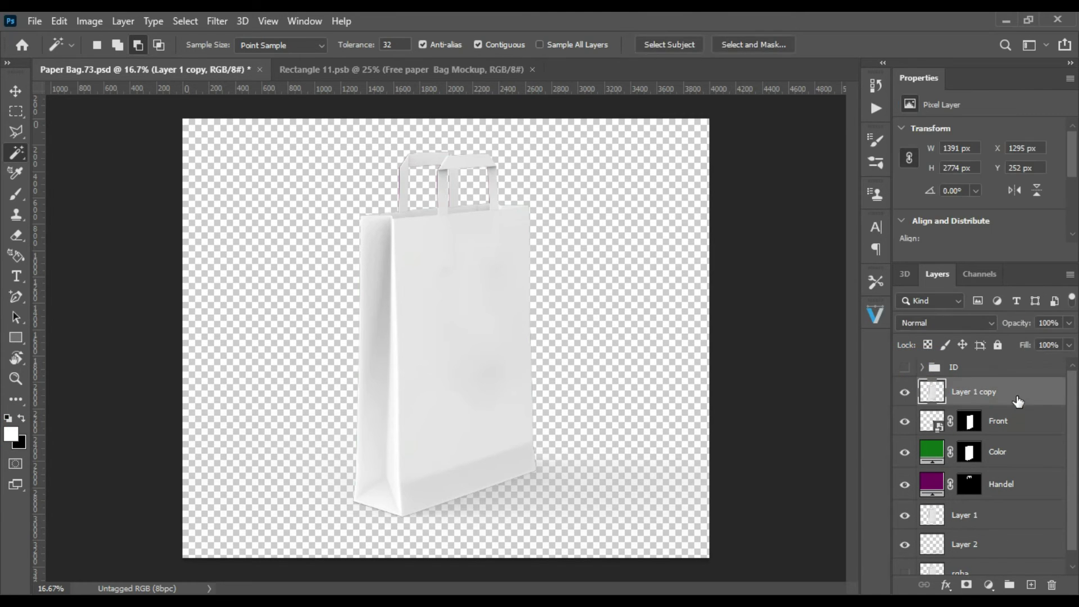
key(ctrl+j)
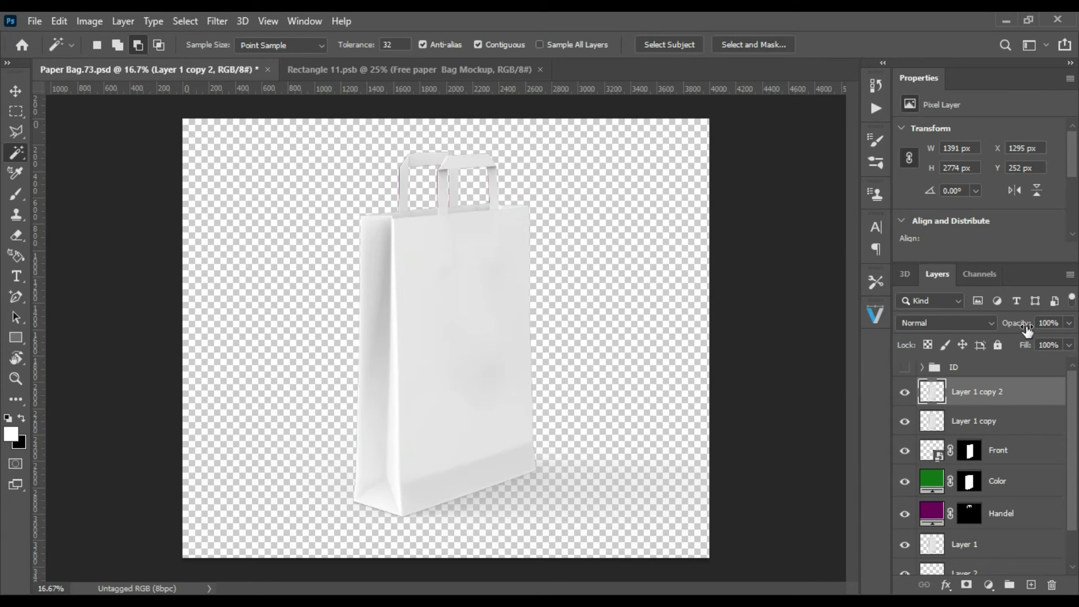
shift+click(1030, 421)
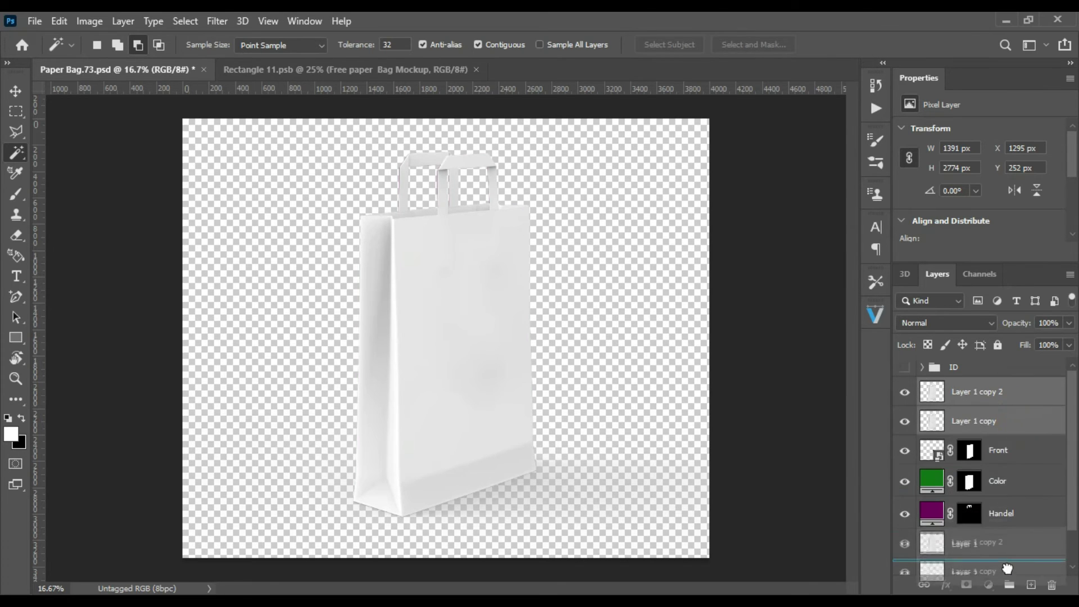
key(ctrl+g)
double_click(971, 387)
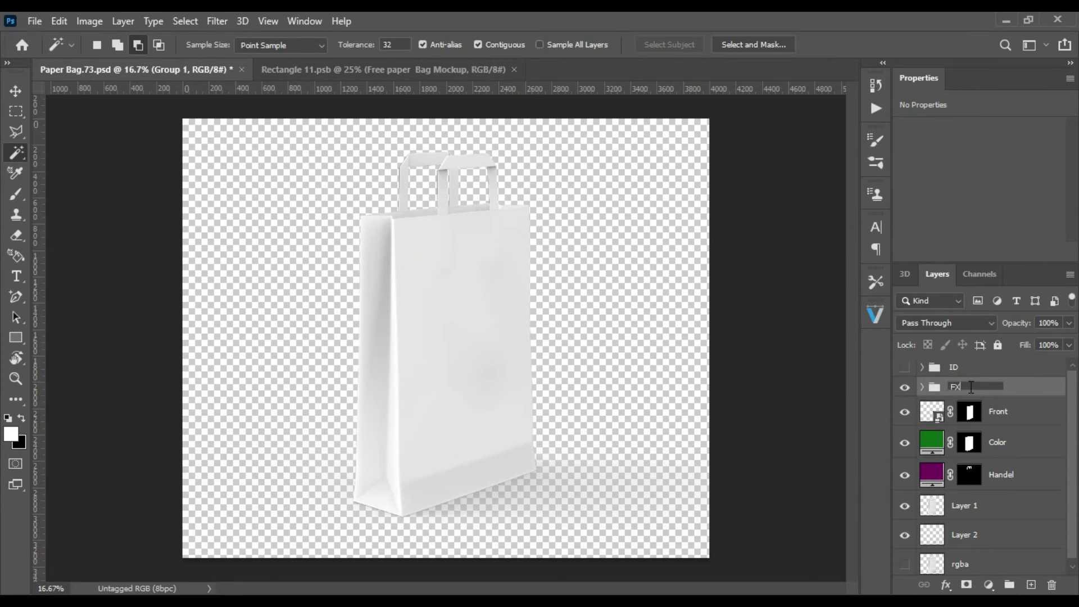
key(Return)
Set Layer 1 copy to Linear Burn and the visible Layer 1 copy 2 to Screen.
scroll(983, 405, down, 1)
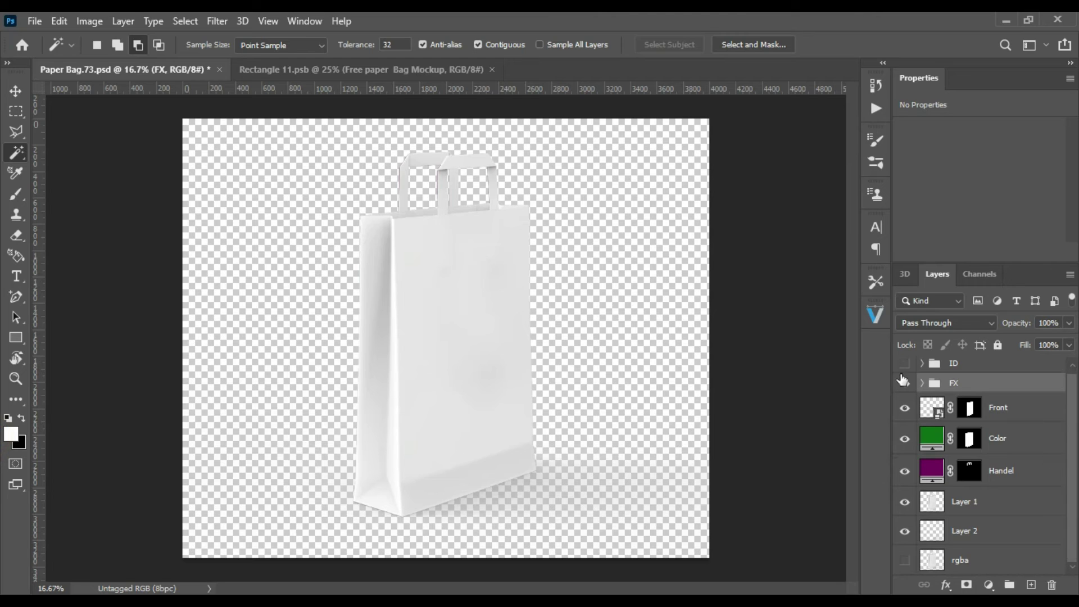
click(931, 438)
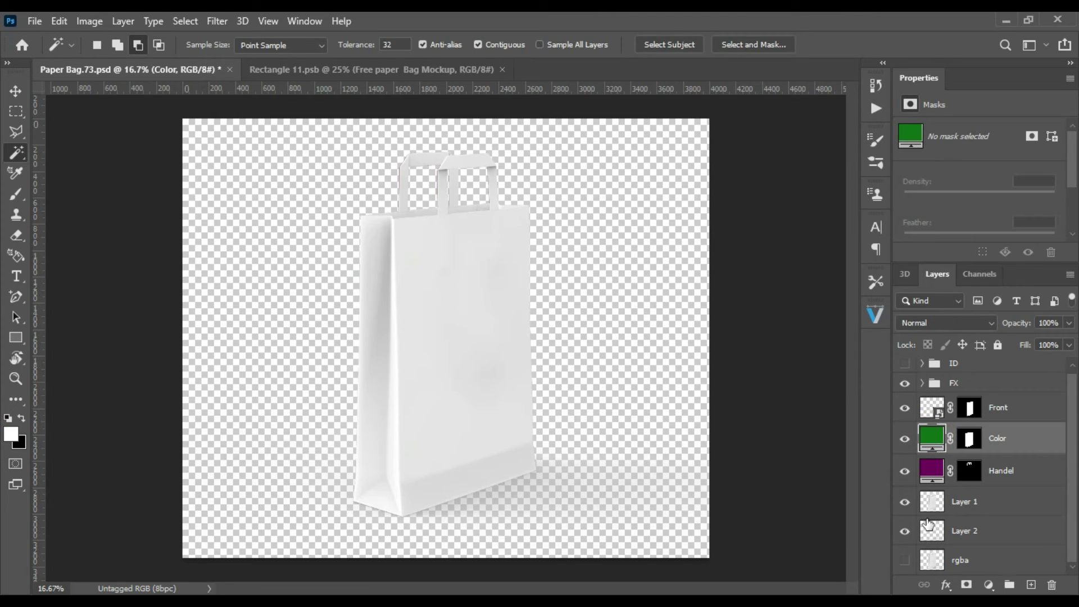
click(923, 382)
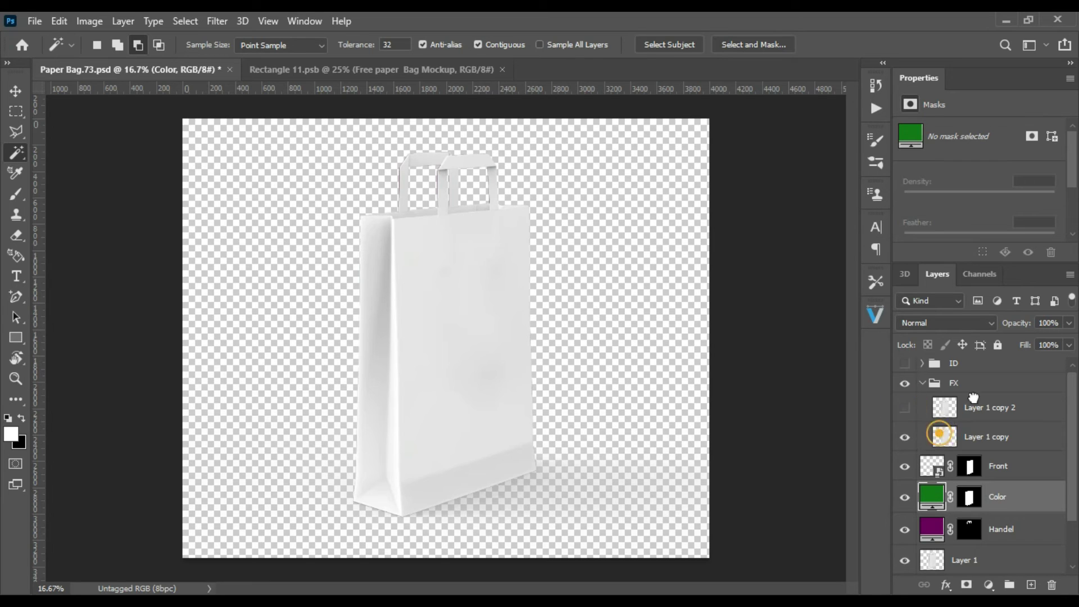
click(944, 436)
click(991, 321)
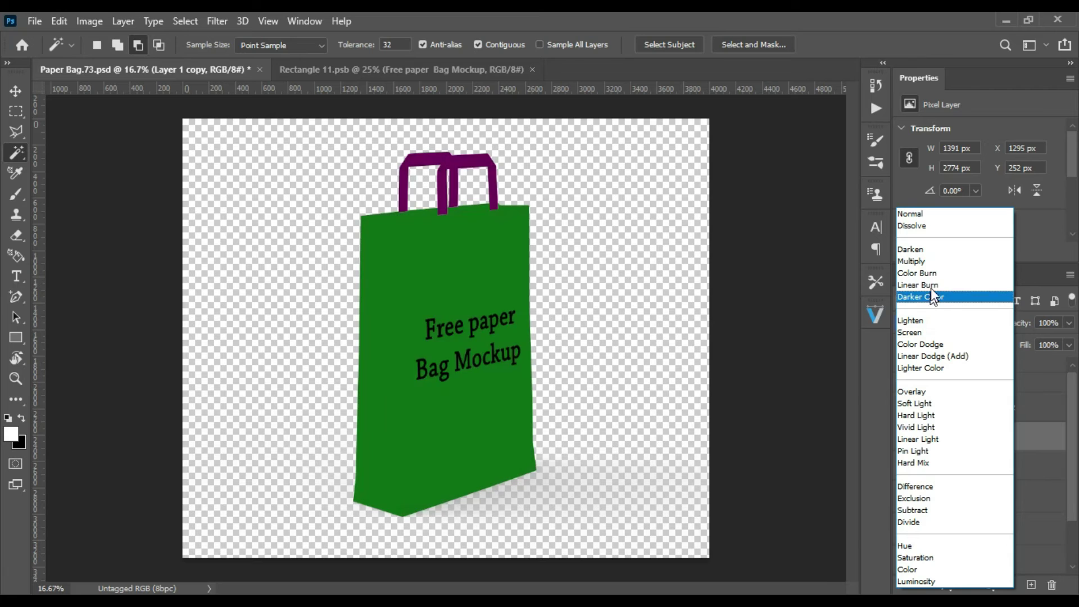
click(933, 286)
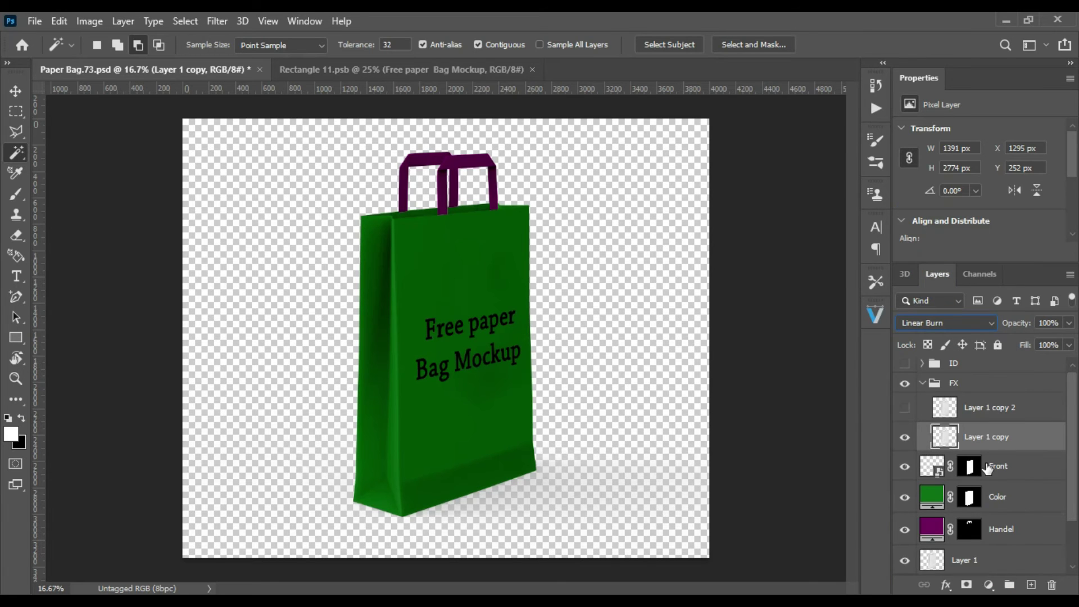
click(905, 407)
click(983, 408)
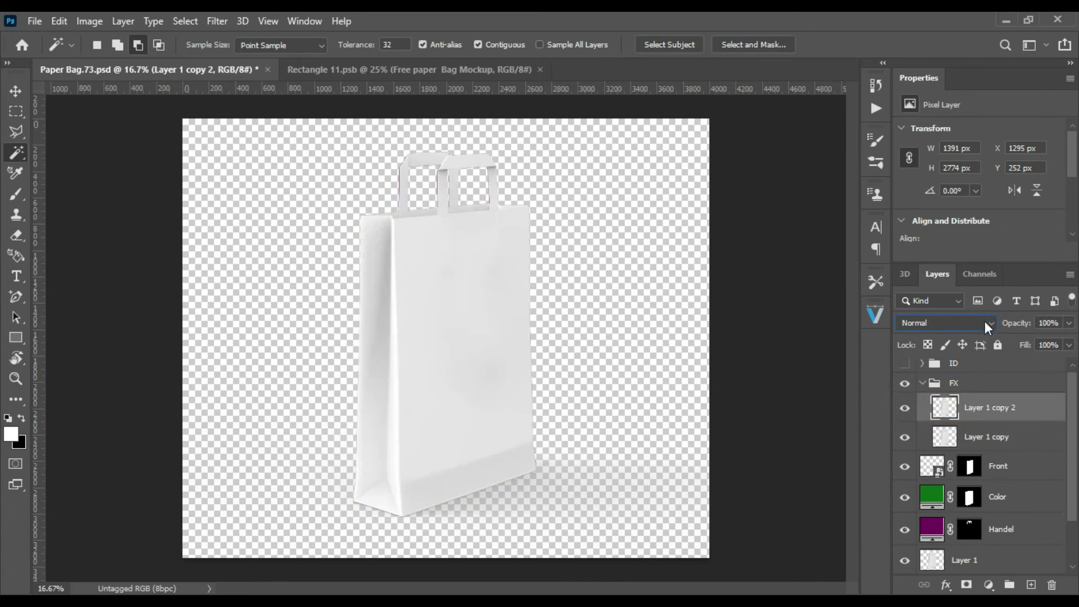
click(985, 322)
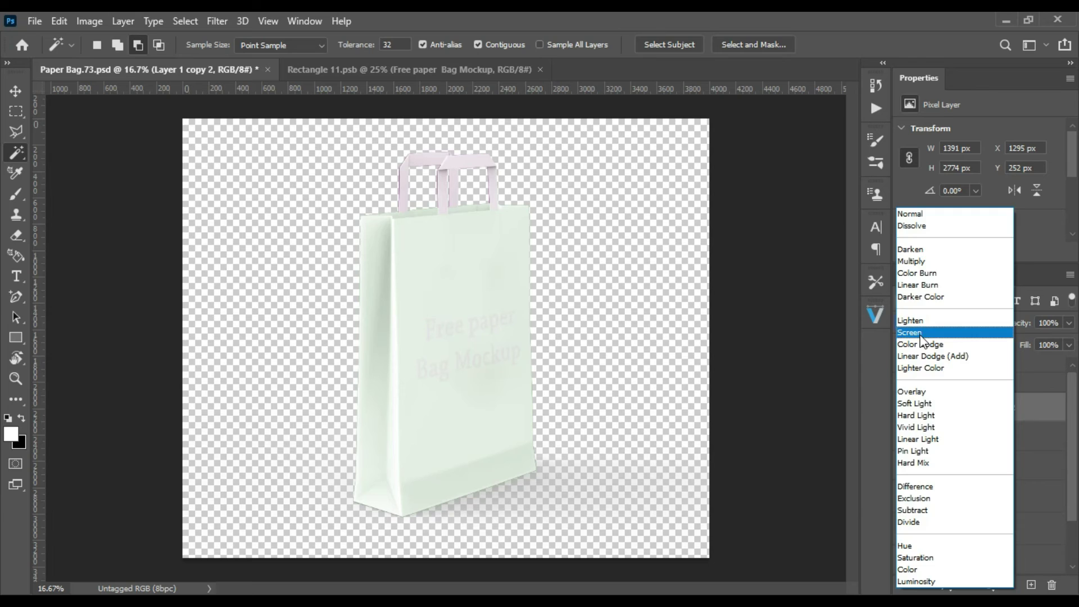
click(910, 332)
Add a Levels adjustment clipped to Layer 1 copy 2 at 79/0.06/255 with adjusted output levels.
click(990, 586)
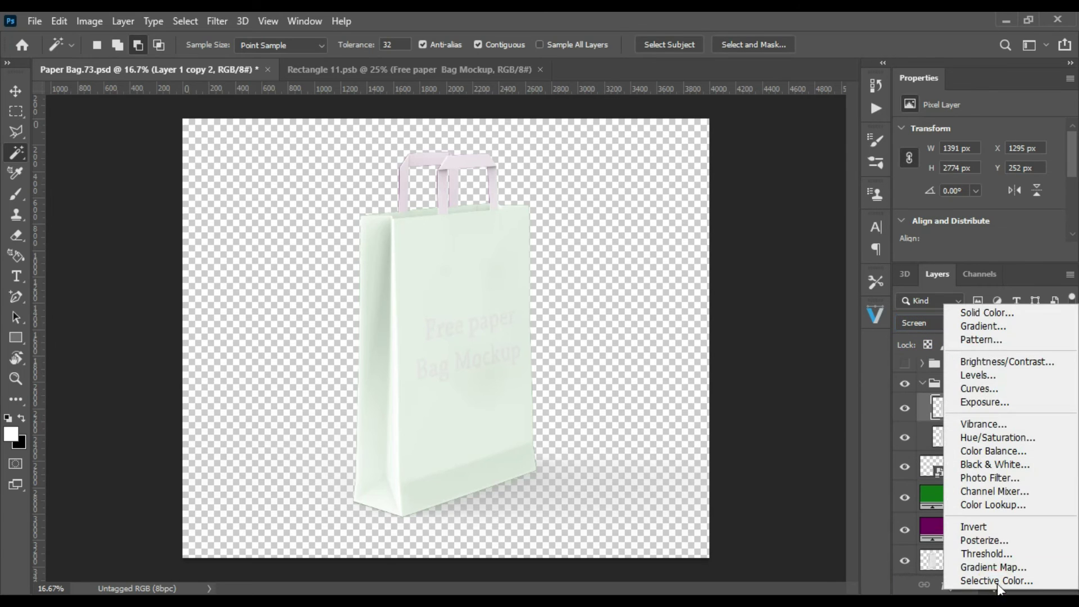
click(997, 375)
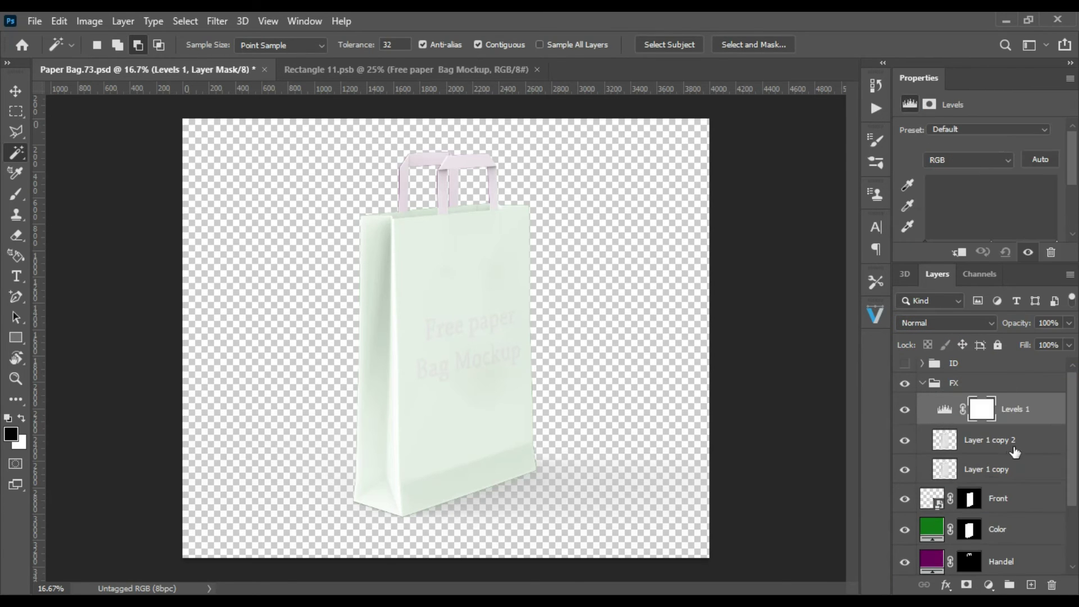
click(961, 252)
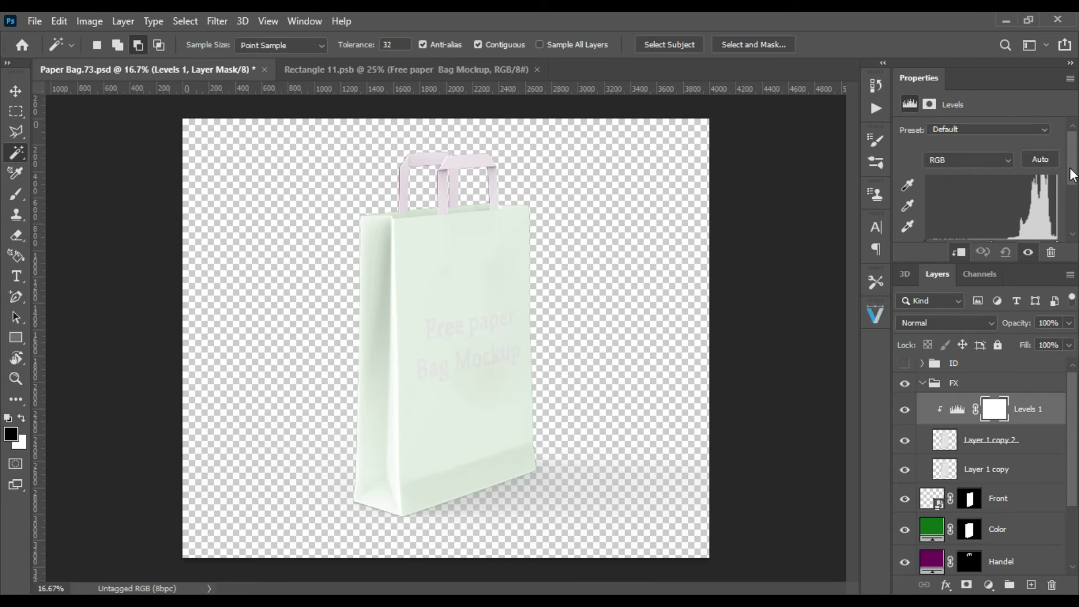
scroll(984, 207, down, 2)
drag(999, 177, 1051, 169)
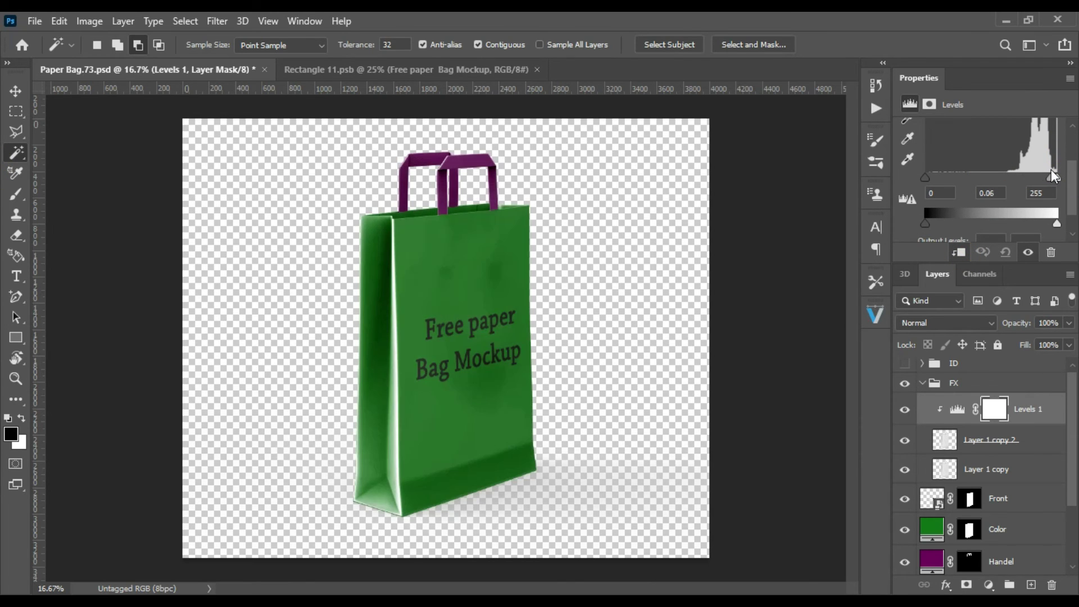
drag(925, 178, 963, 178)
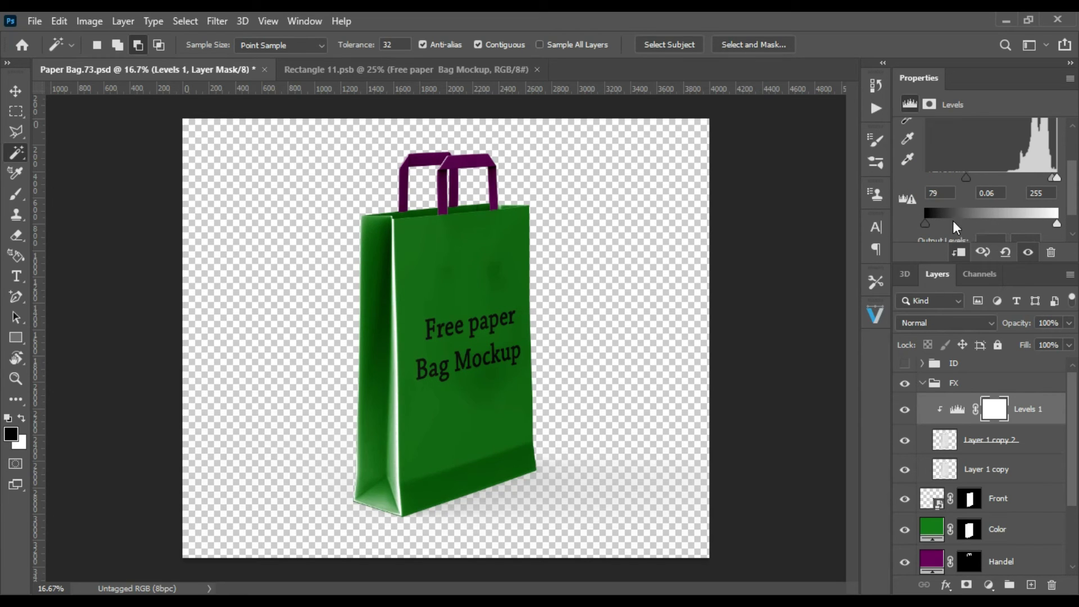
drag(924, 223, 938, 223)
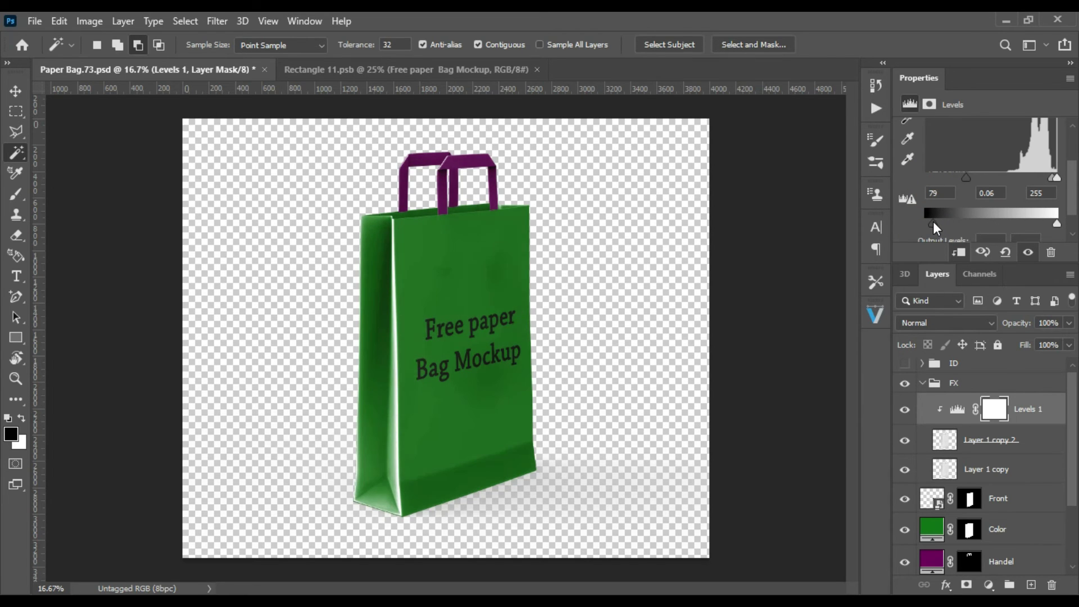
drag(1056, 223, 1023, 223)
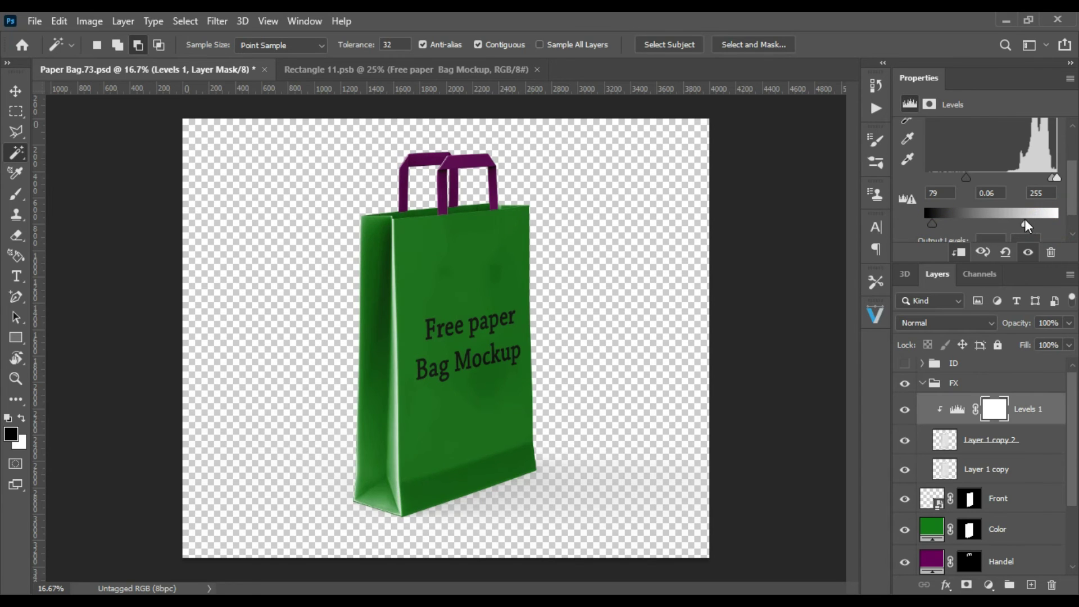
scroll(1006, 438, down, 2)
scroll(1006, 438, up, 3)
click(923, 388)
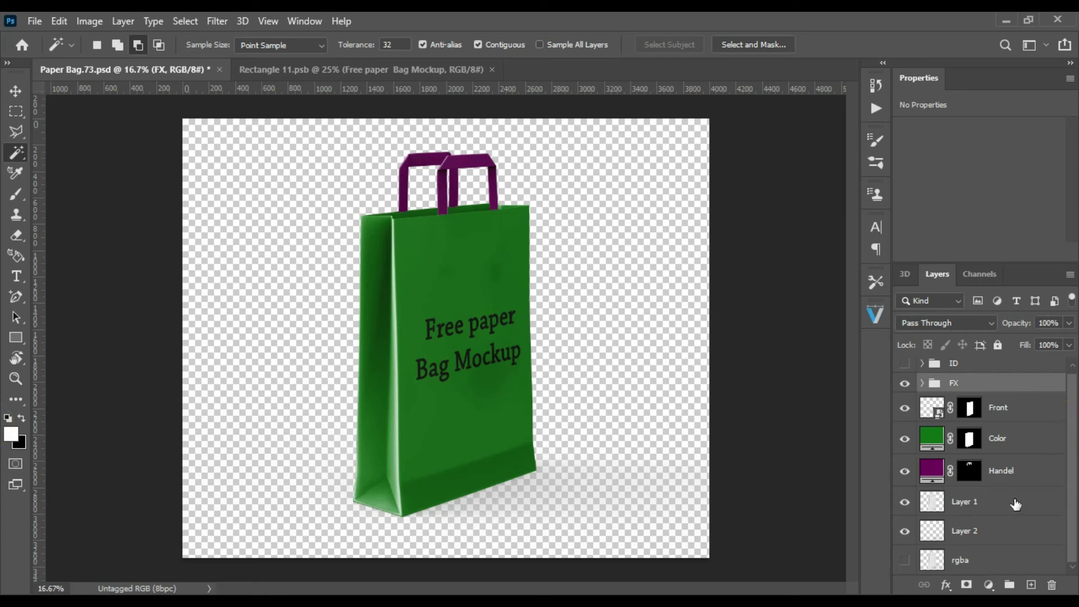
Add a Solid Color fill above rgba using a slightly darkened bag green.
click(994, 560)
click(988, 585)
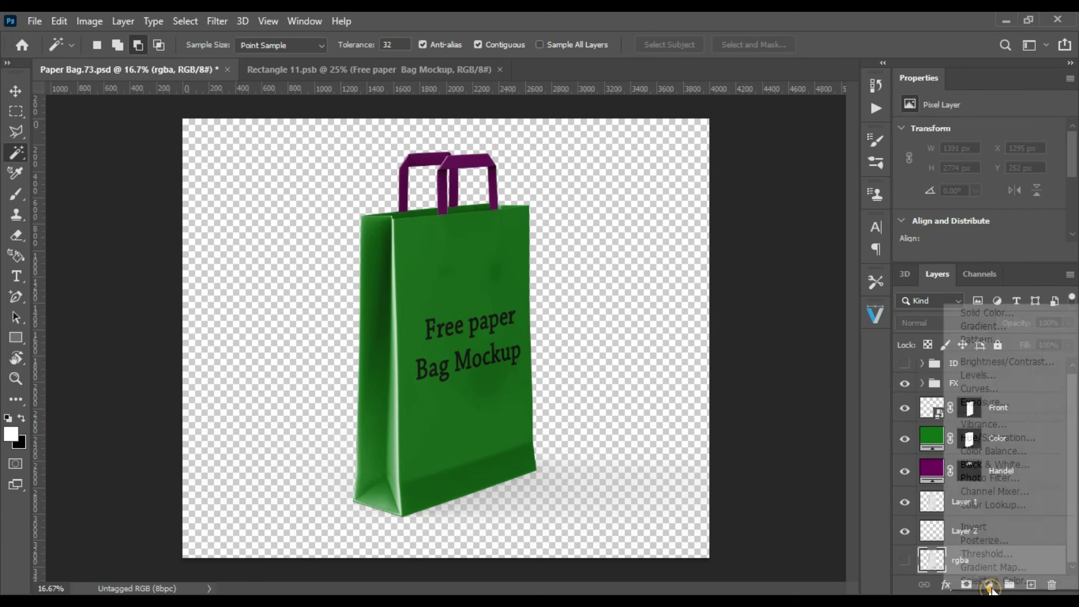
click(1017, 318)
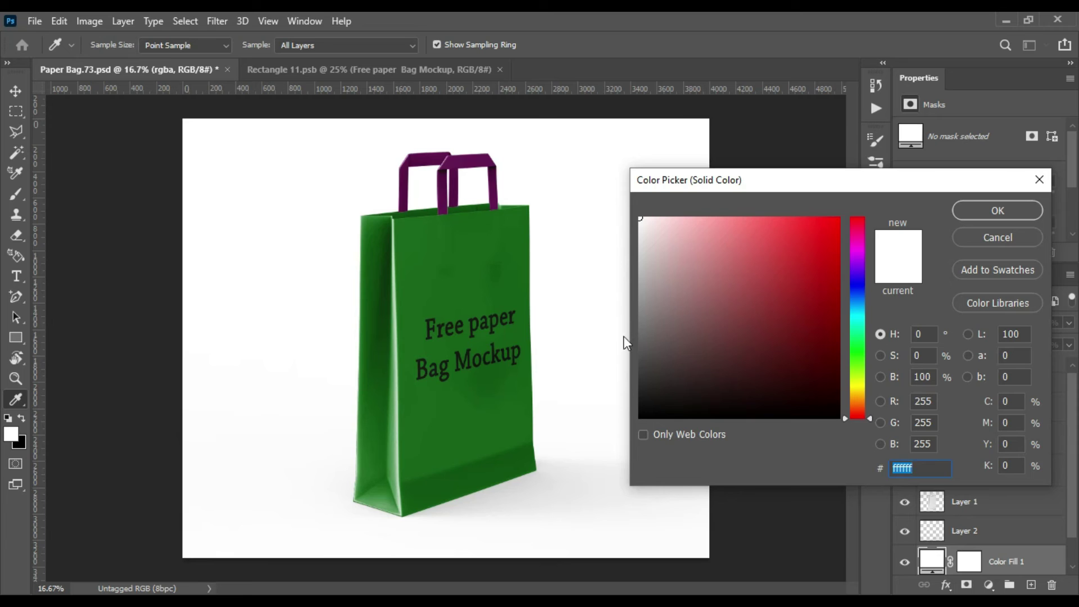
click(470, 235)
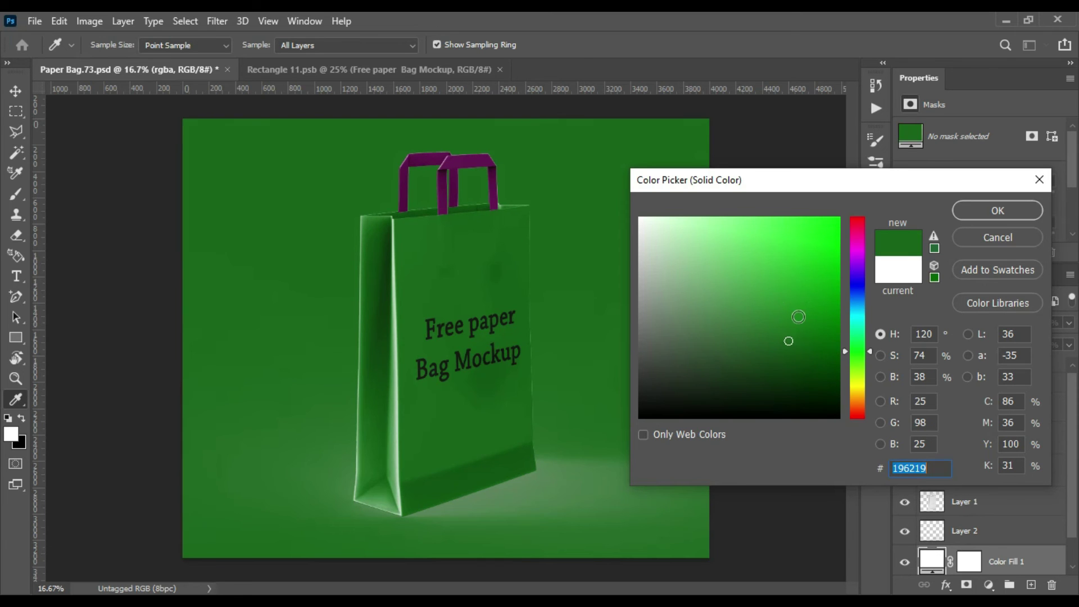
mouse_move(803, 321)
mouse_down()
mouse_move(763, 345)
mouse_move(846, 315)
mouse_up()
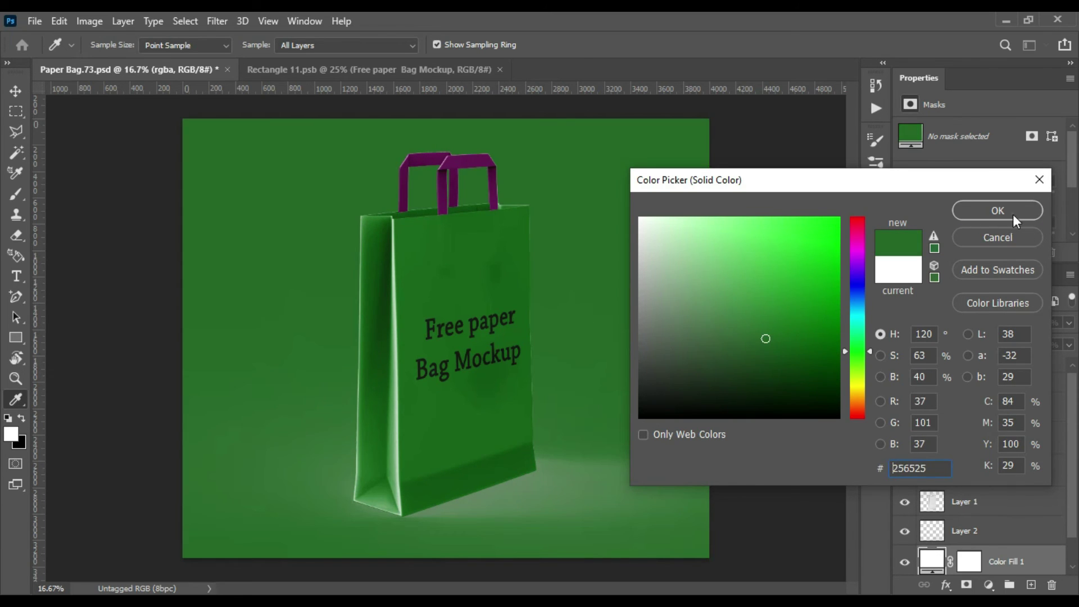
click(1014, 216)
Set the Layer 2 shadow to Multiply, deleting the two trial duplicates.
drag(1071, 478, 1071, 511)
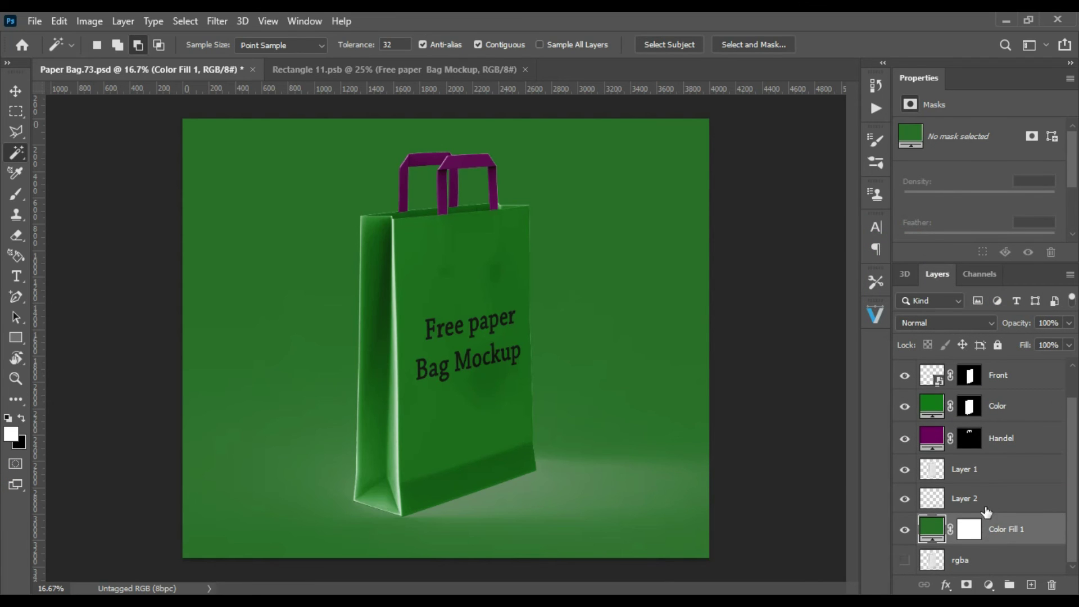
click(986, 505)
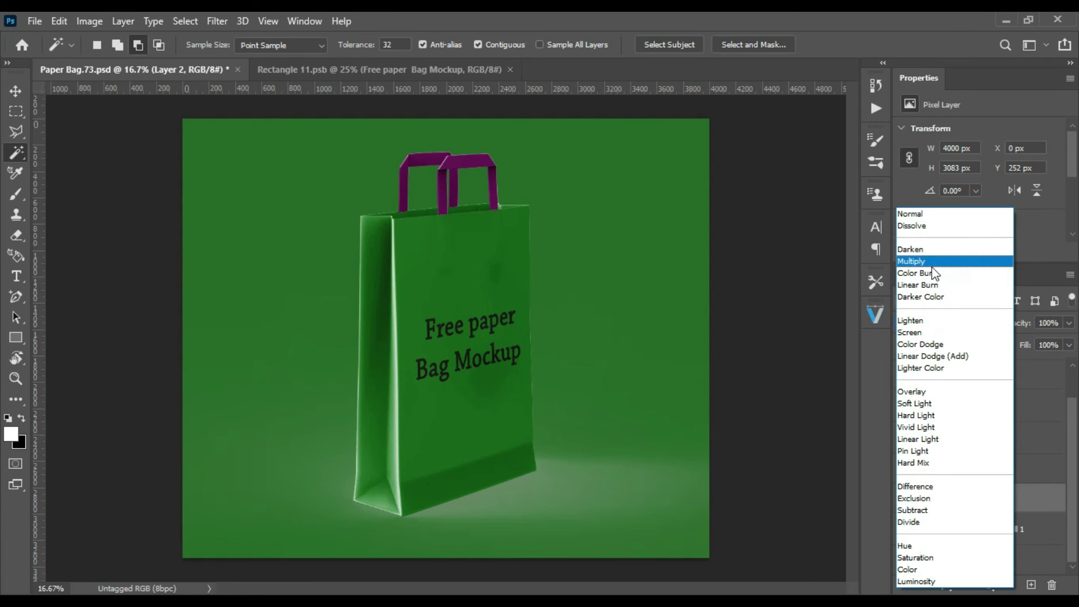
click(935, 265)
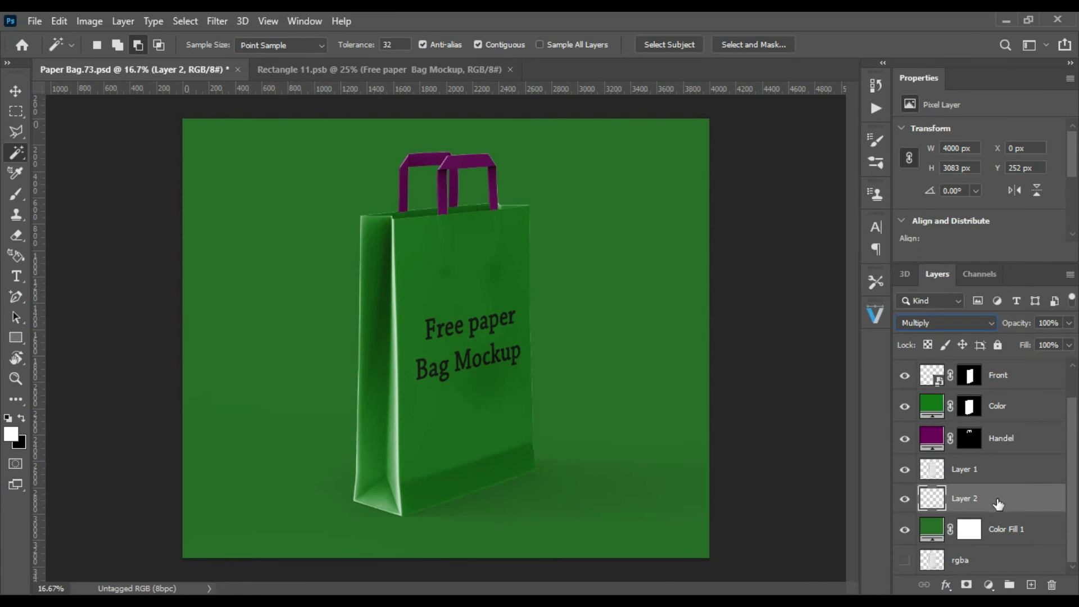
key(ctrl+j)
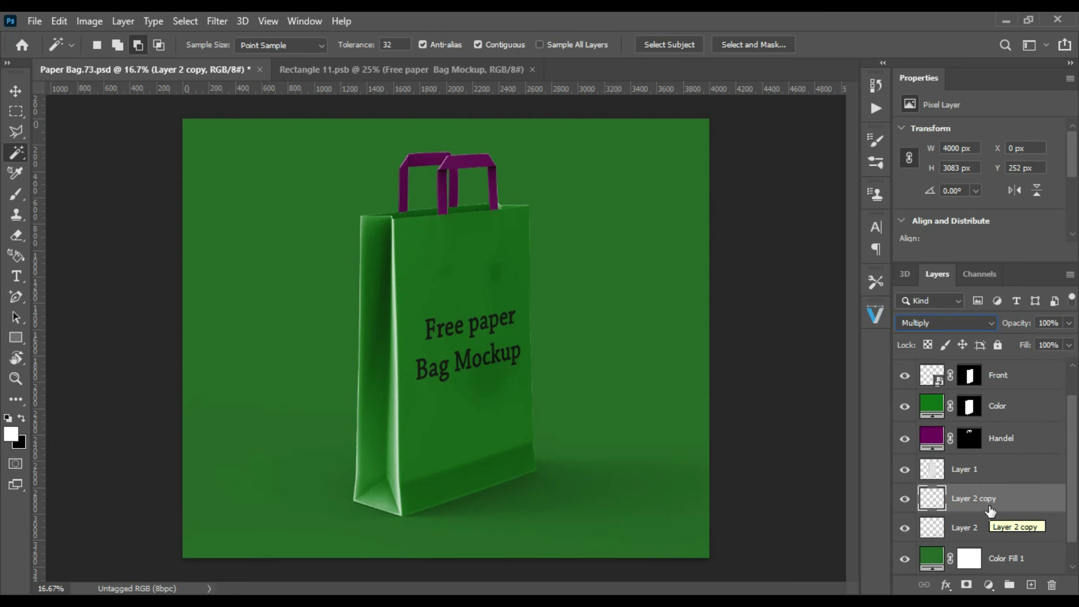
key(ctrl+j)
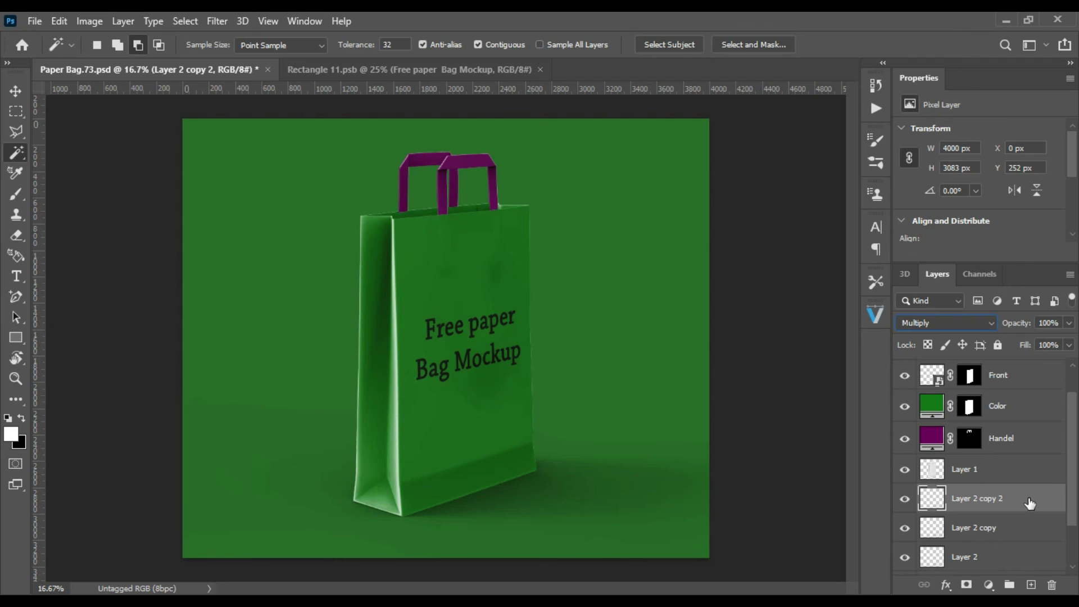
drag(1030, 503, 1051, 584)
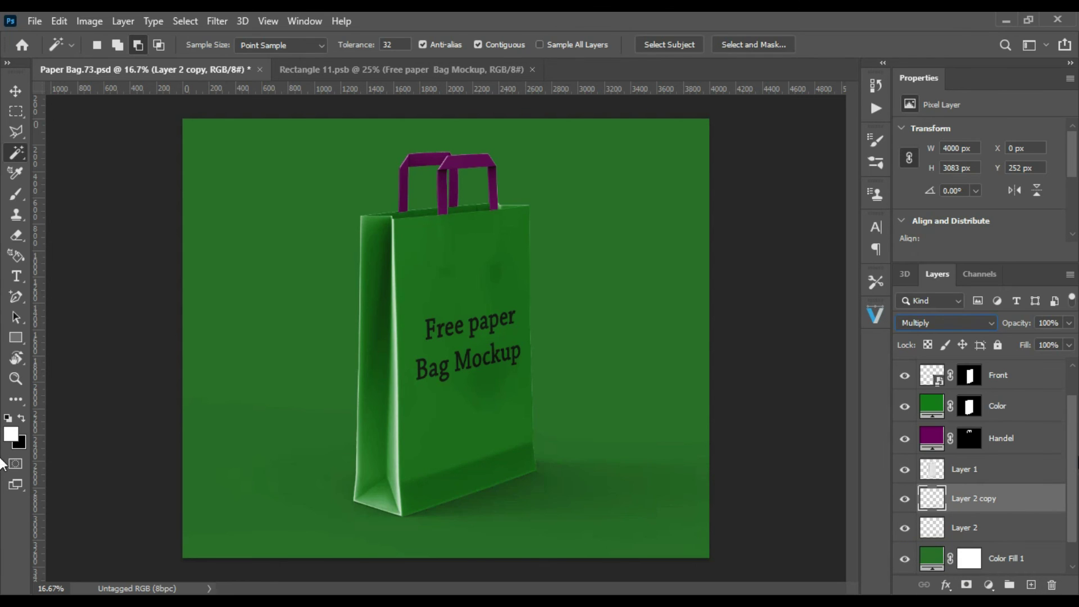
scroll(1075, 460, down, 1)
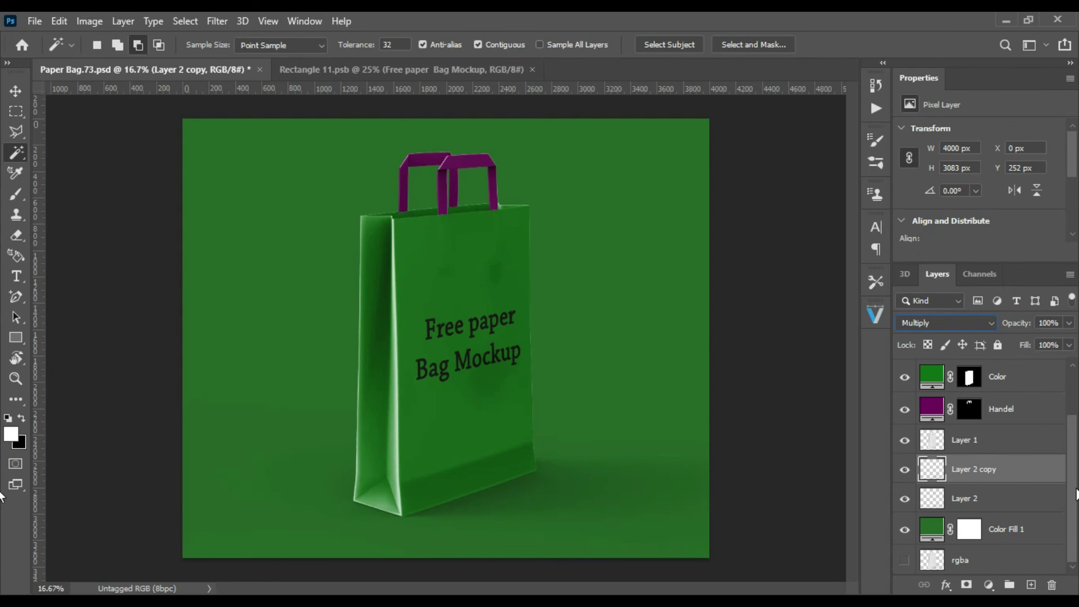
drag(991, 469, 1050, 585)
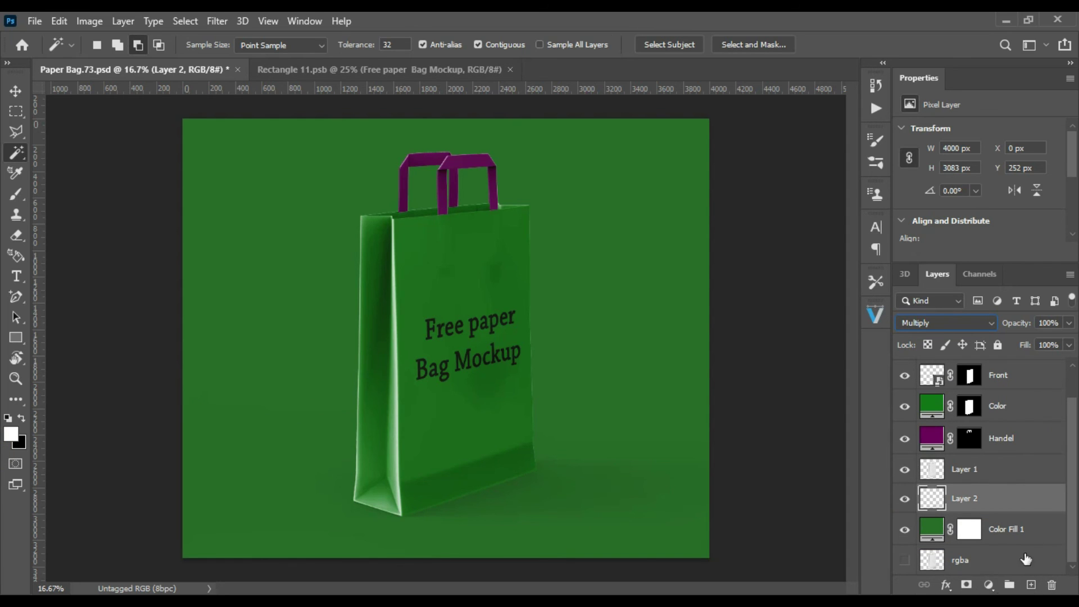
Darken Color Fill 1 to #0e420e and select Layer 1 through rgba.
click(933, 528)
double_click(933, 528)
mouse_move(824, 312)
mouse_down()
mouse_move(798, 364)
mouse_move(764, 354)
mouse_move(760, 369)
mouse_move(798, 378)
mouse_move(798, 366)
mouse_up()
click(991, 211)
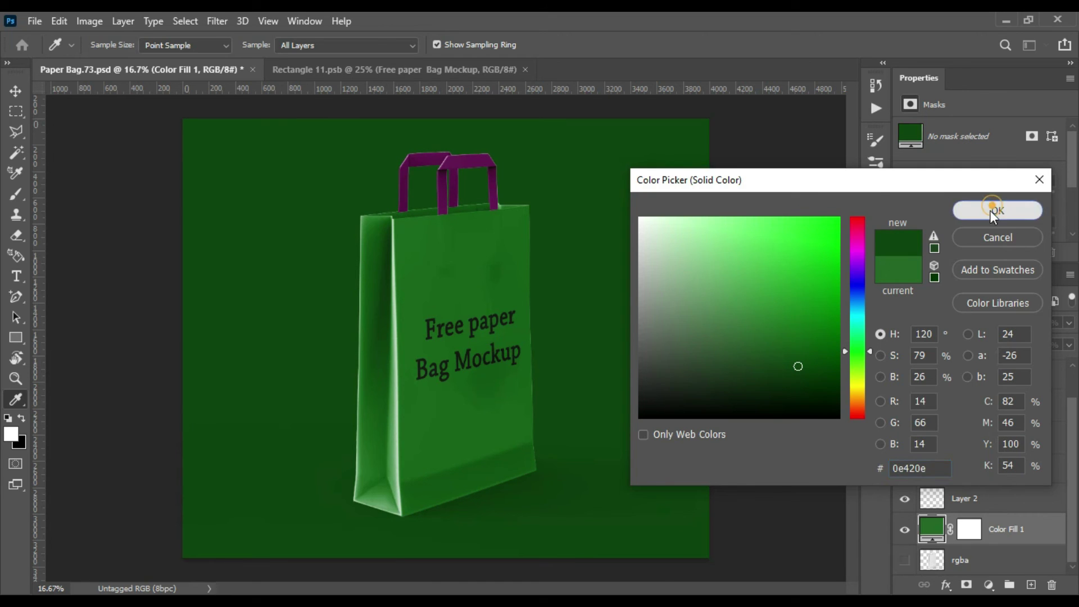
drag(1073, 494, 1075, 440)
click(922, 387)
click(921, 388)
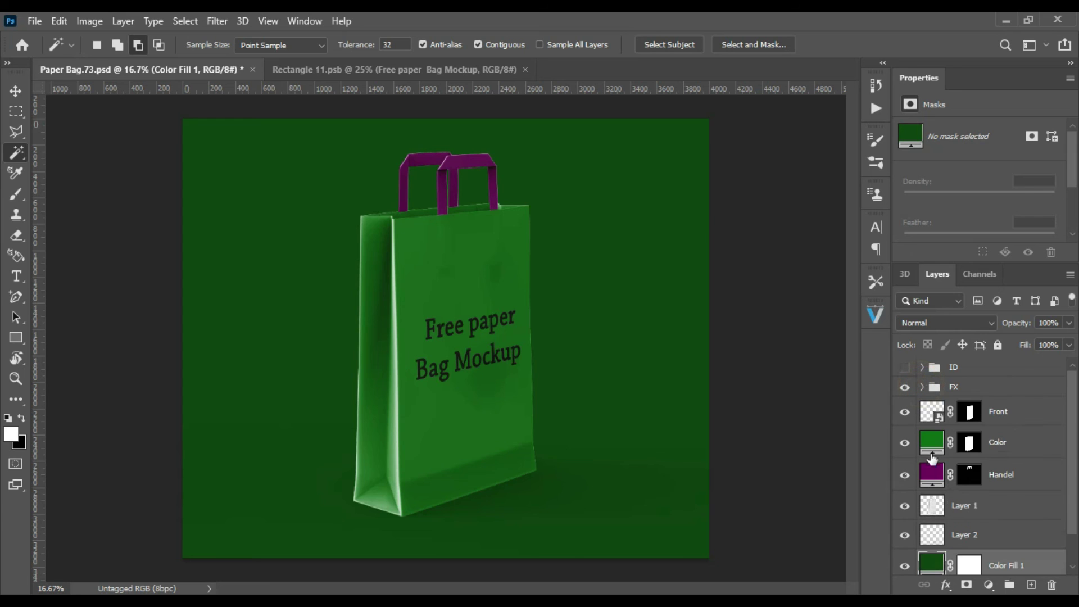
drag(1072, 441, 1072, 450)
click(997, 469)
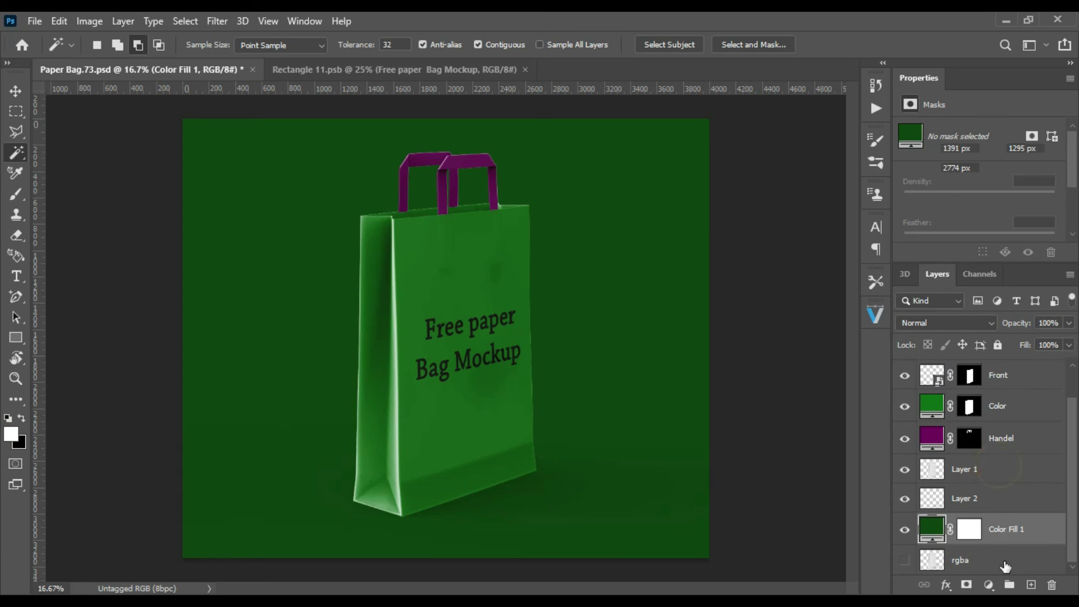
shift+click(1012, 560)
Group Layer 1 through rgba into a group named 'Background'.
drag(1011, 560, 1010, 584)
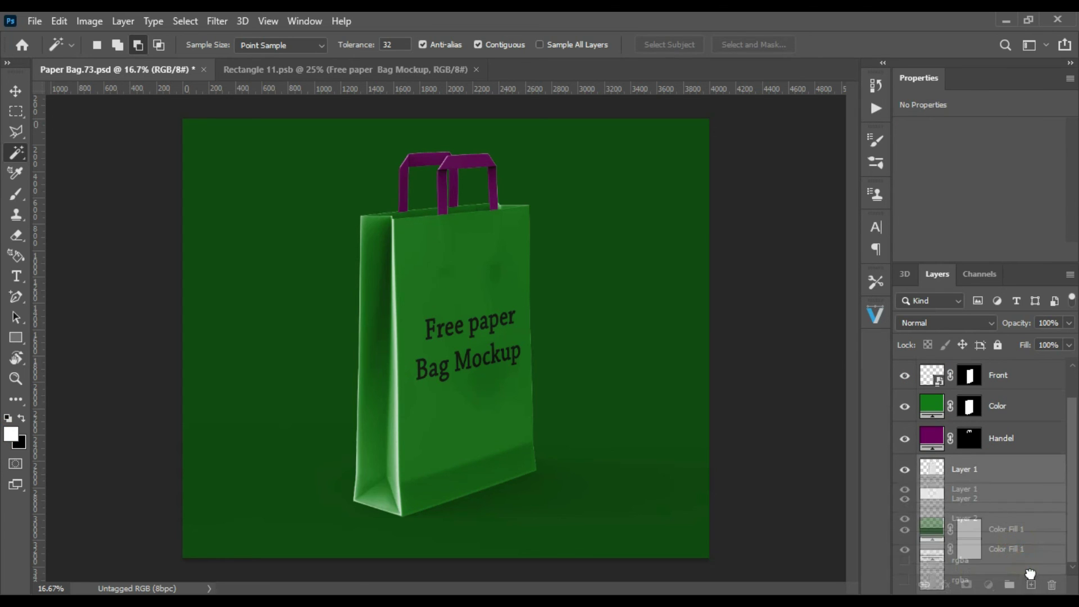
double_click(961, 499)
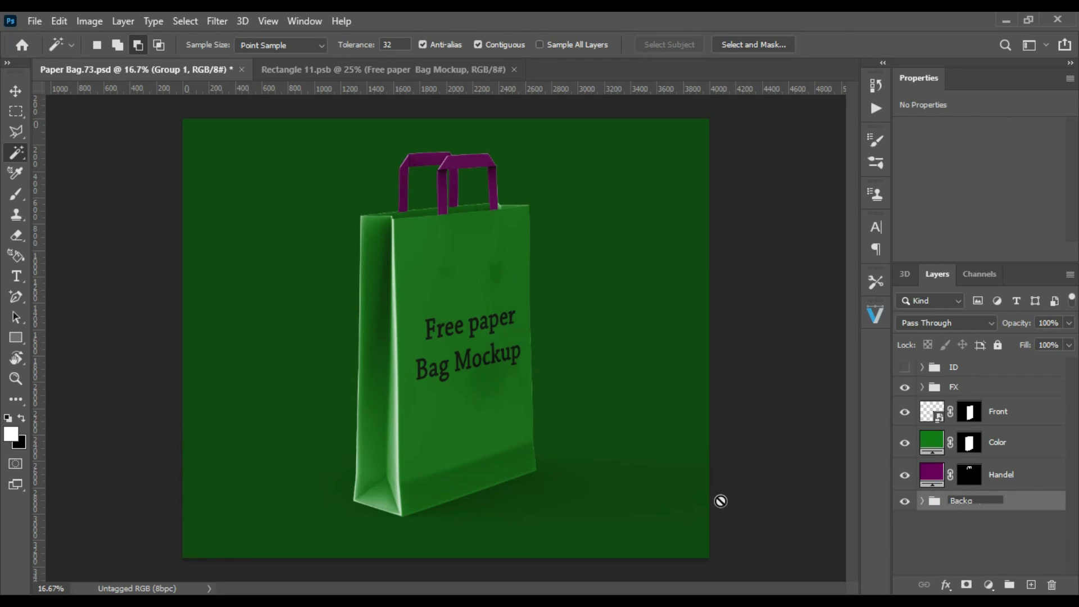
key(Return)
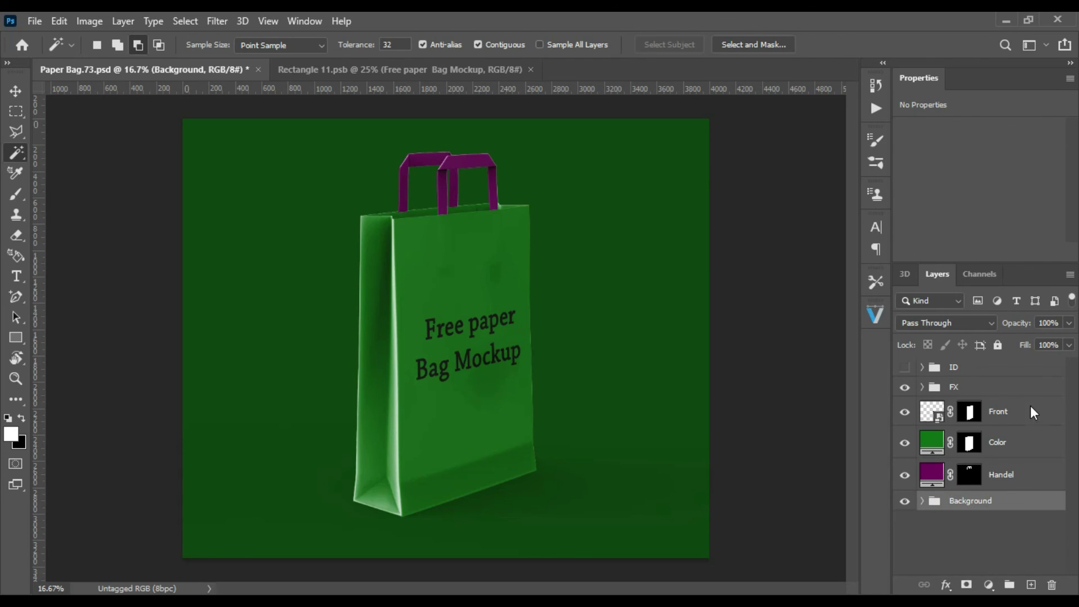
Group Front, Color and Handel as 'Edit this' and save Paper Bag.73.psd.
click(1033, 413)
shift+click(1034, 475)
drag(1034, 474, 1011, 557)
click(961, 406)
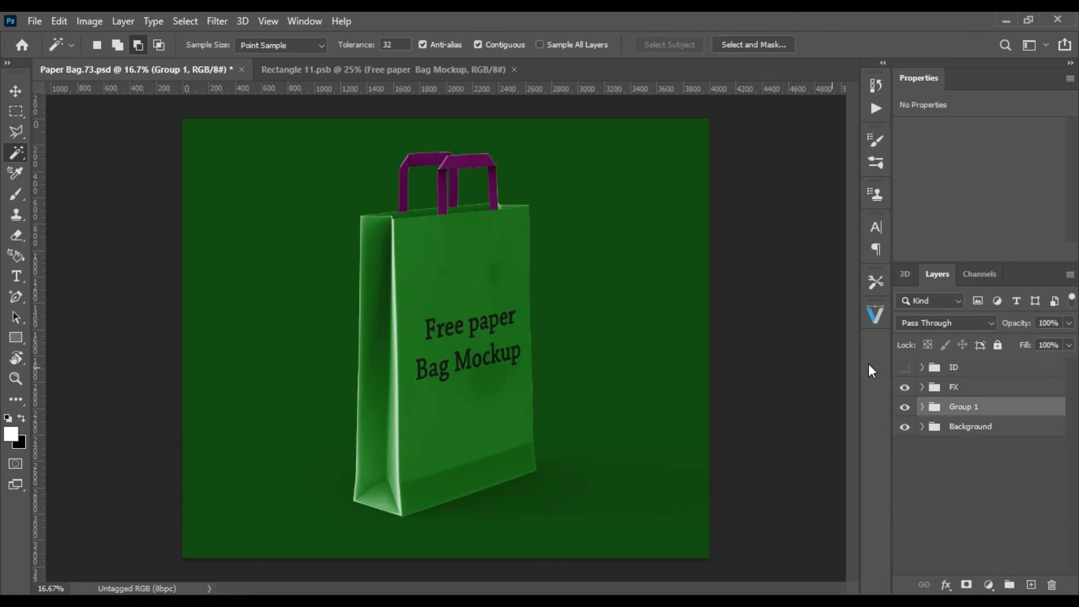
double_click(960, 406)
text(is)
key(Return)
click(33, 19)
click(77, 194)
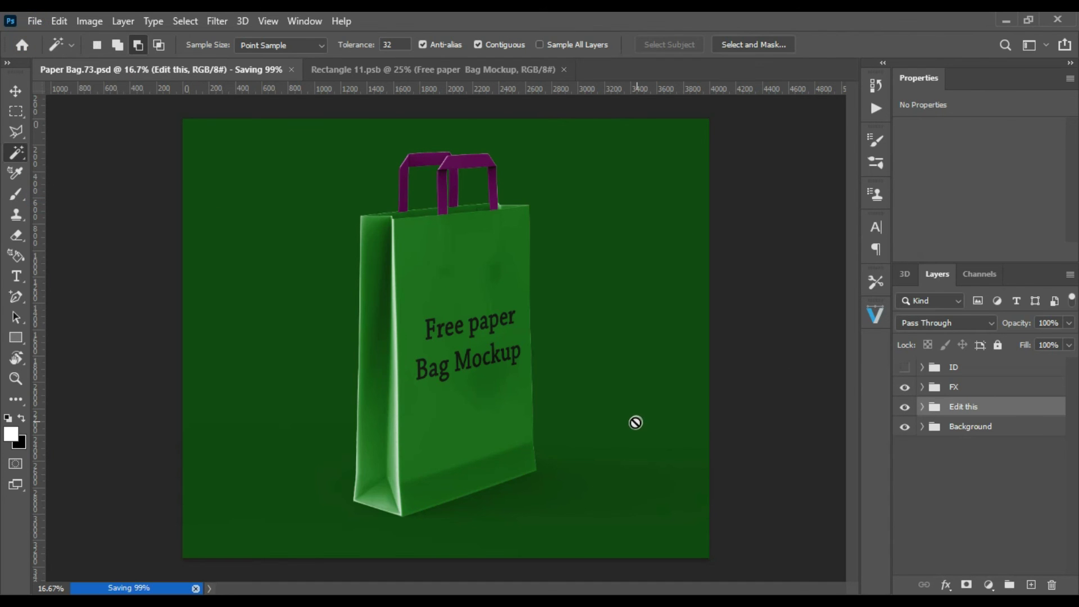